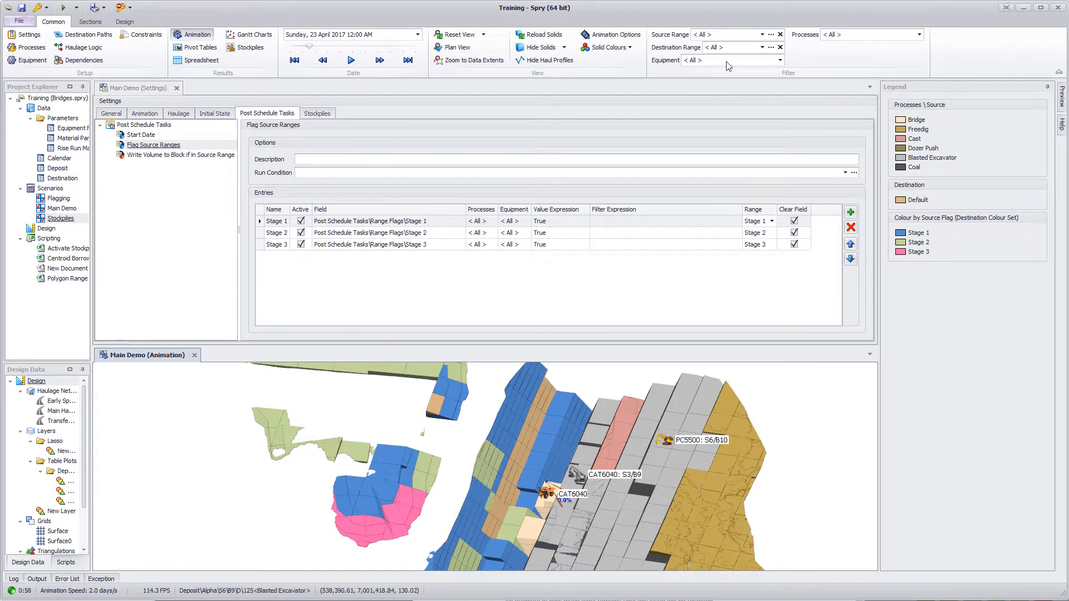
Filter the animation's source range to Stage 1.
click(771, 35)
click(740, 36)
scroll(928, 95, down, 5)
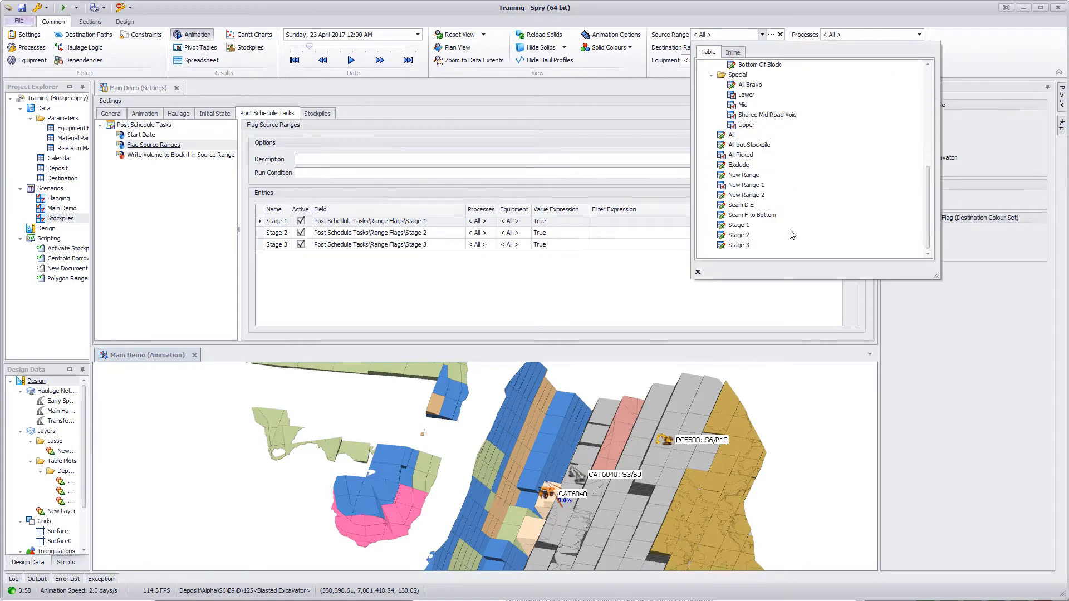
click(747, 224)
drag(597, 449, 462, 464)
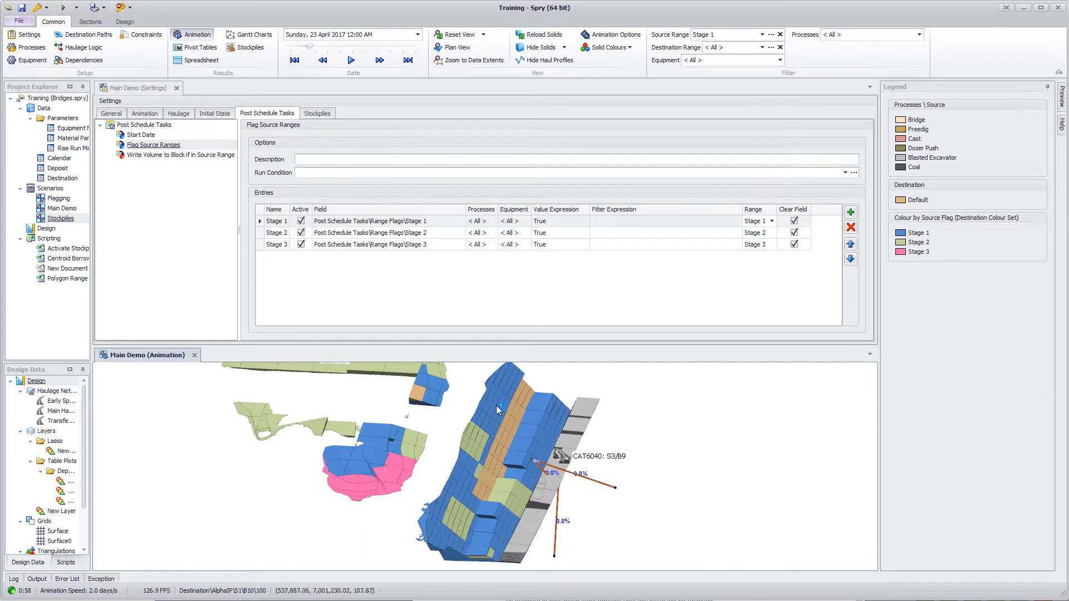
Examine the Stage 1 to Stage 3 condition expressions in the destination's Colour by Source Flag solid colours.
click(610, 48)
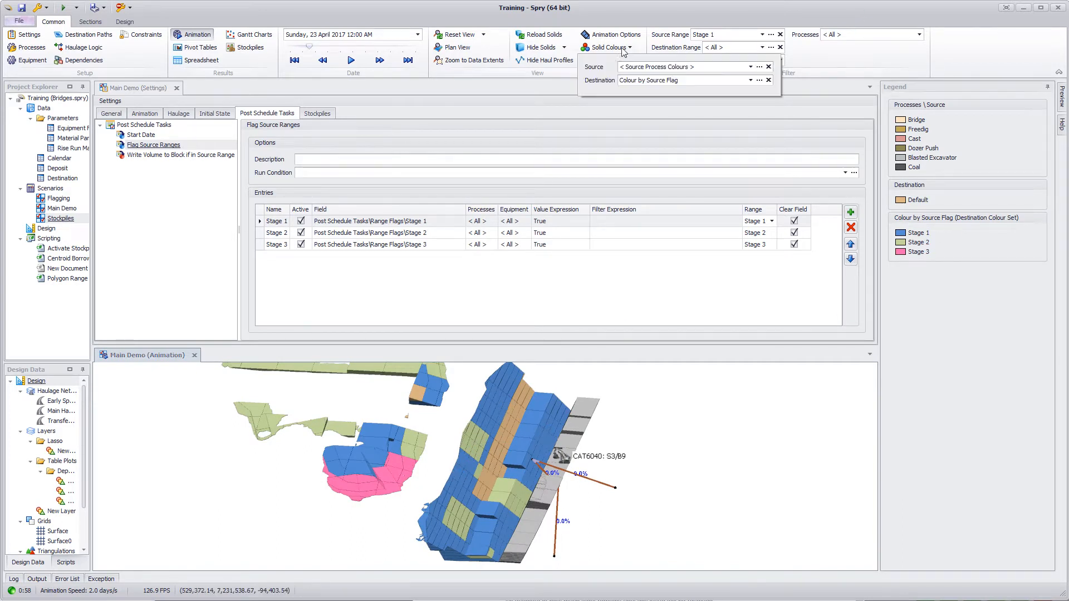
click(500, 415)
drag(496, 419, 534, 394)
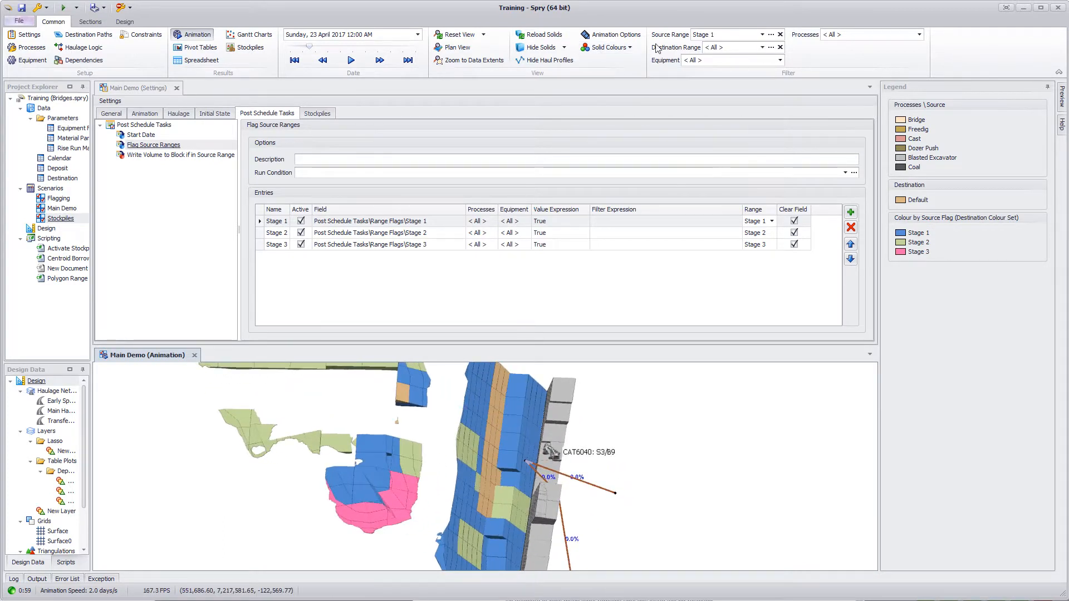
click(611, 47)
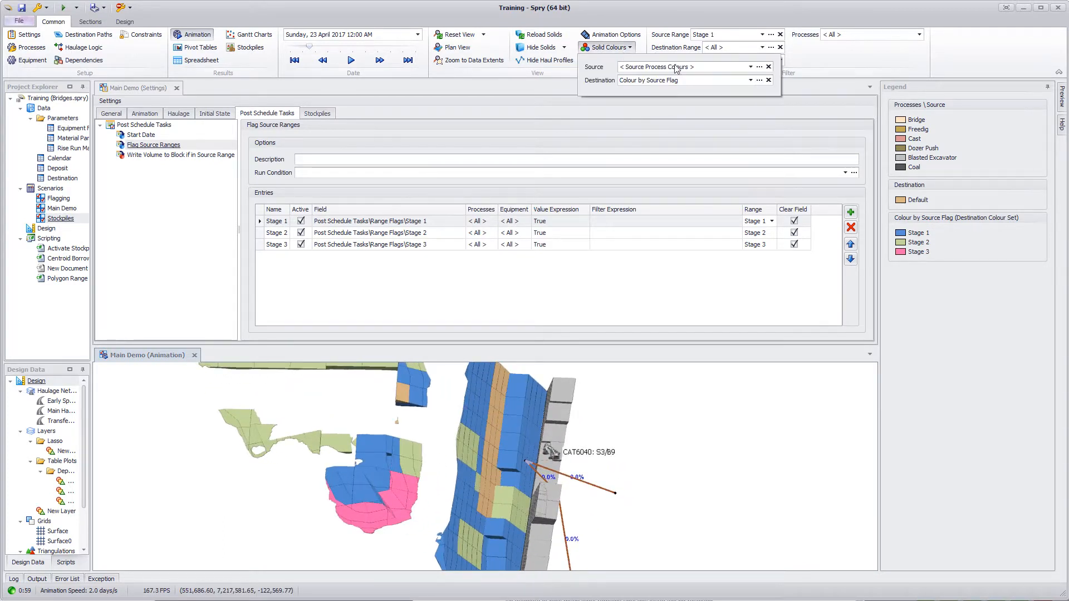
click(760, 80)
click(535, 170)
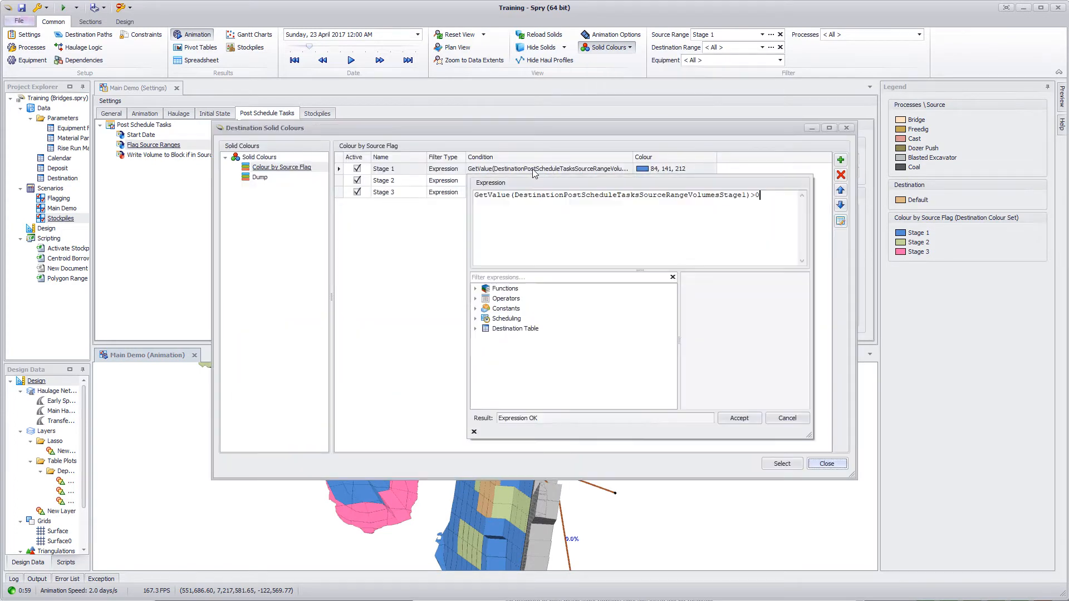
click(539, 172)
click(539, 180)
click(597, 184)
click(577, 193)
click(739, 442)
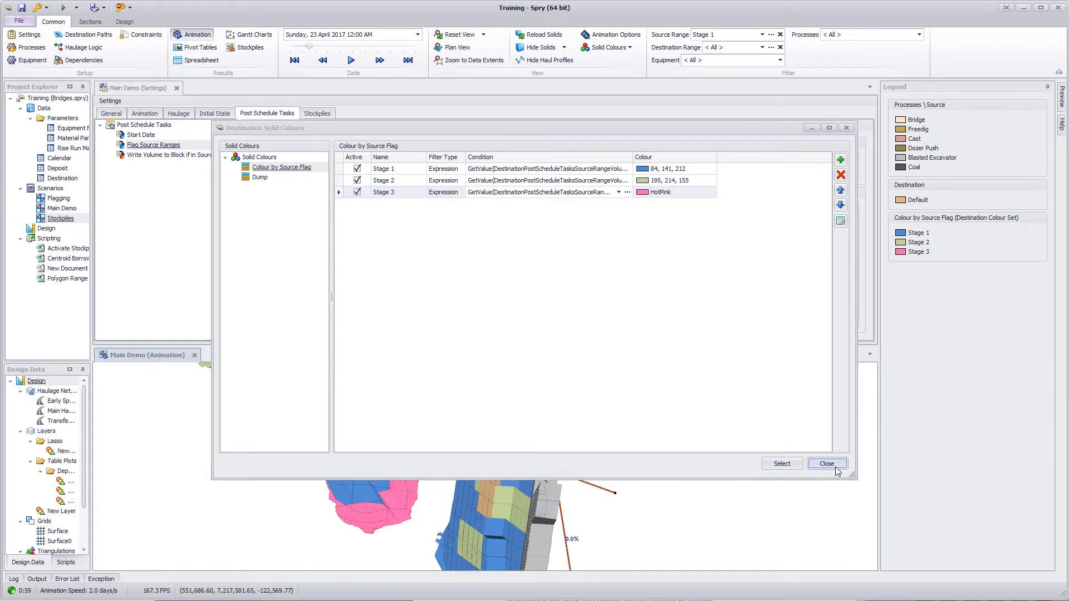
click(827, 464)
scroll(492, 446, down, 4)
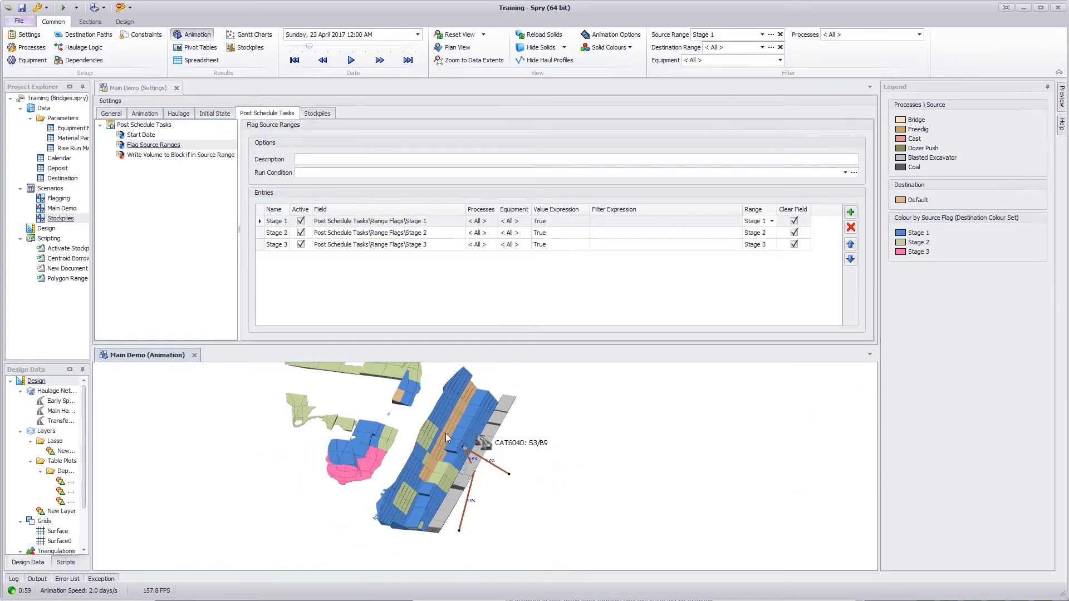
Open the field setup of the Deposit table.
click(392, 313)
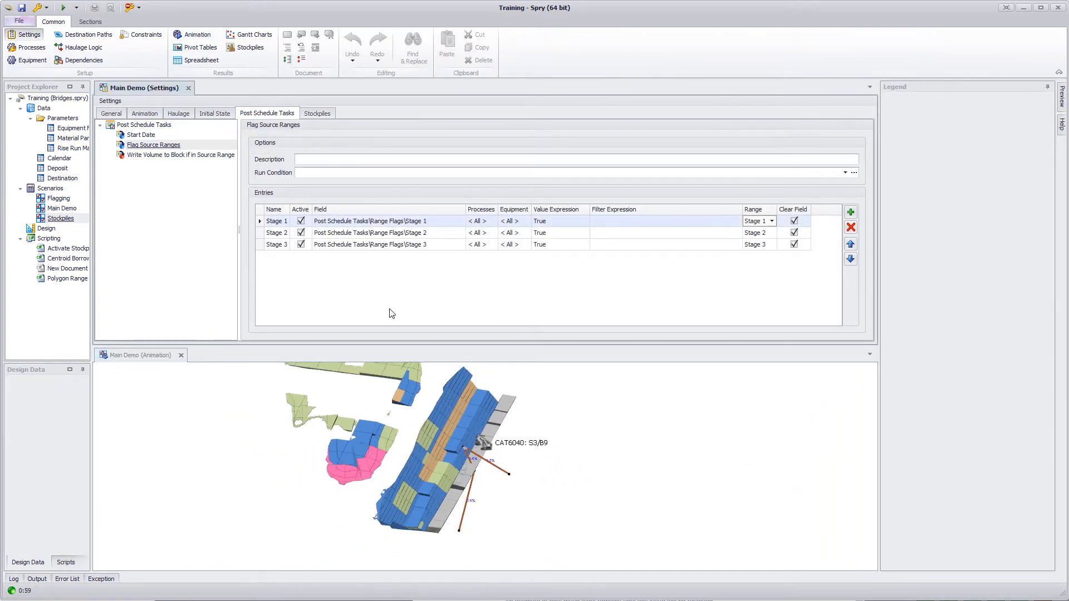
right_click(66, 170)
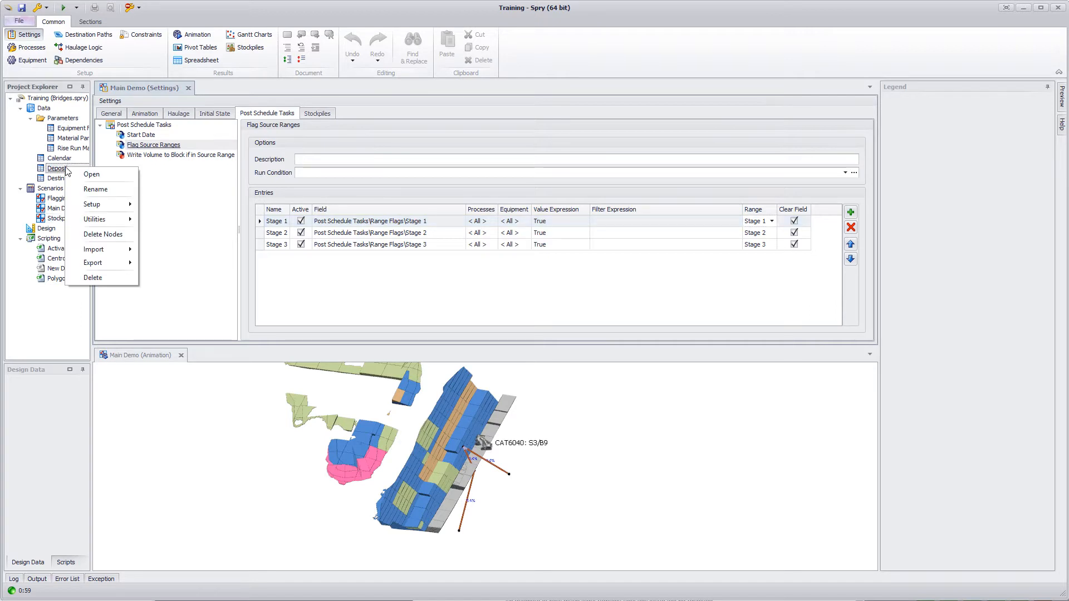
mouse_move(120, 204)
click(174, 233)
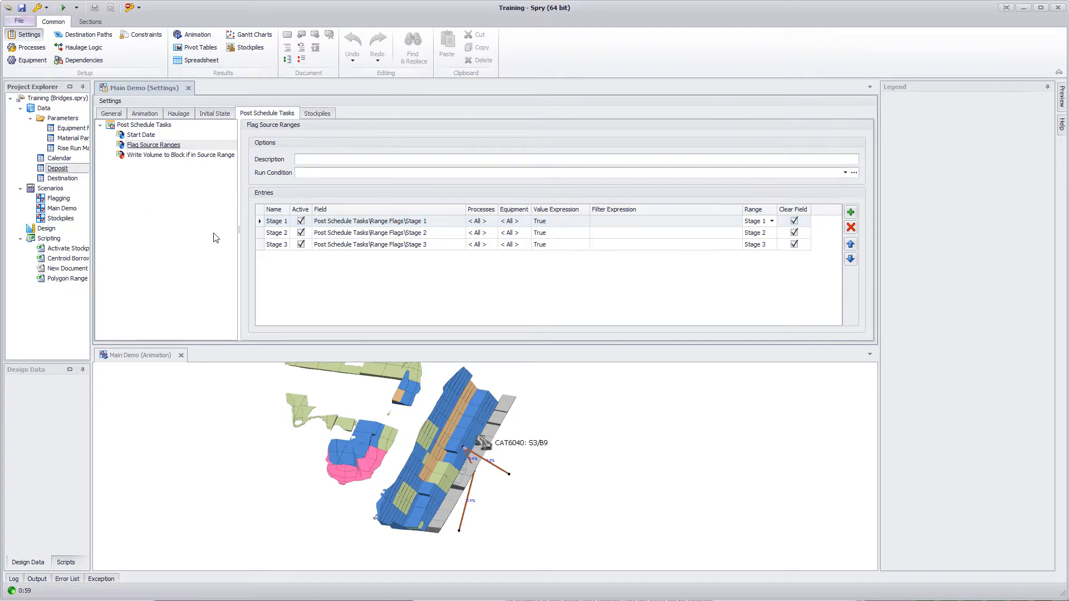
right_click(172, 92)
click(208, 184)
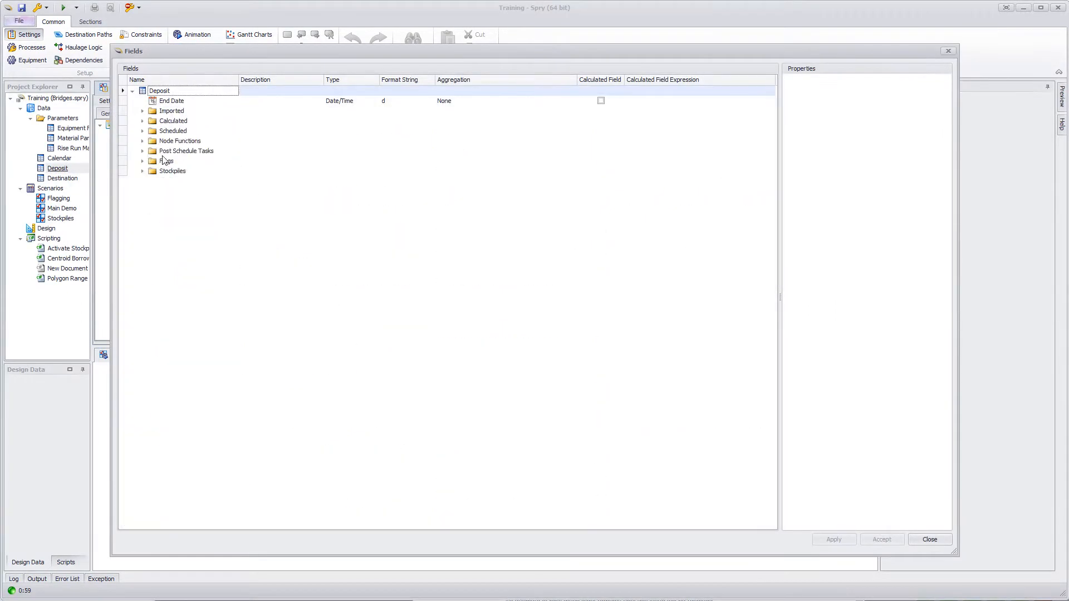
Examine the Stage 1 to Stage 3 Range Flags fields under the Deposit table's Post Schedule Tasks, and close the field setup.
click(142, 161)
click(143, 161)
click(142, 151)
click(152, 171)
click(206, 151)
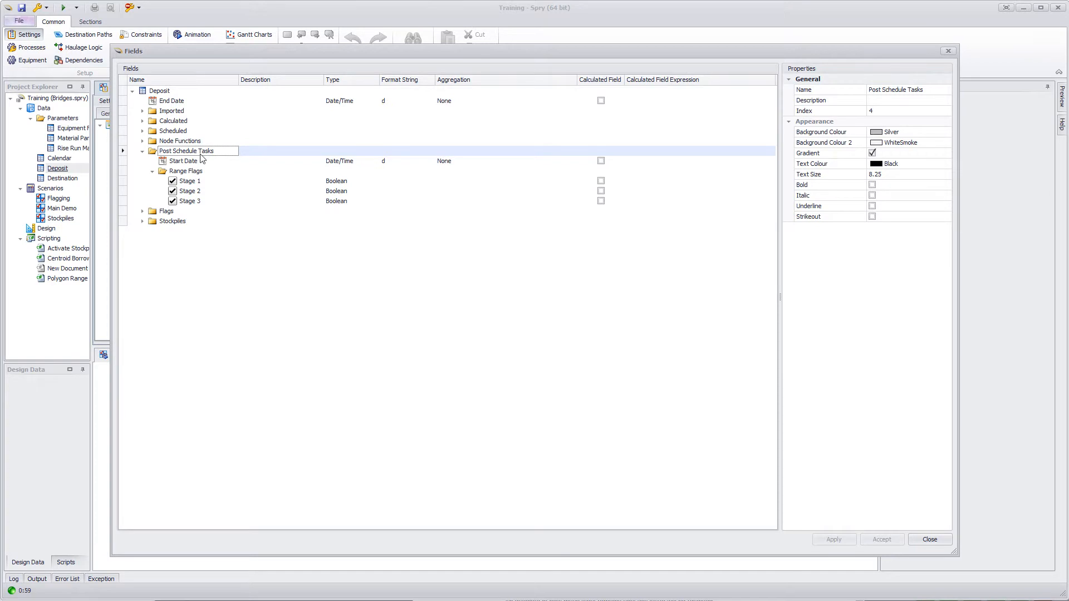
click(184, 172)
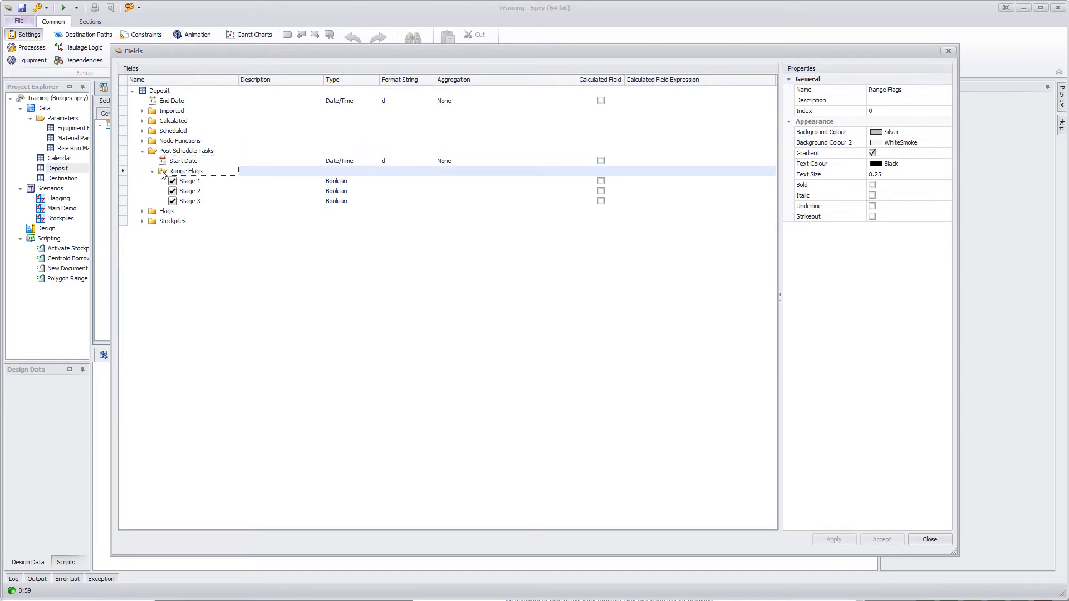
click(190, 183)
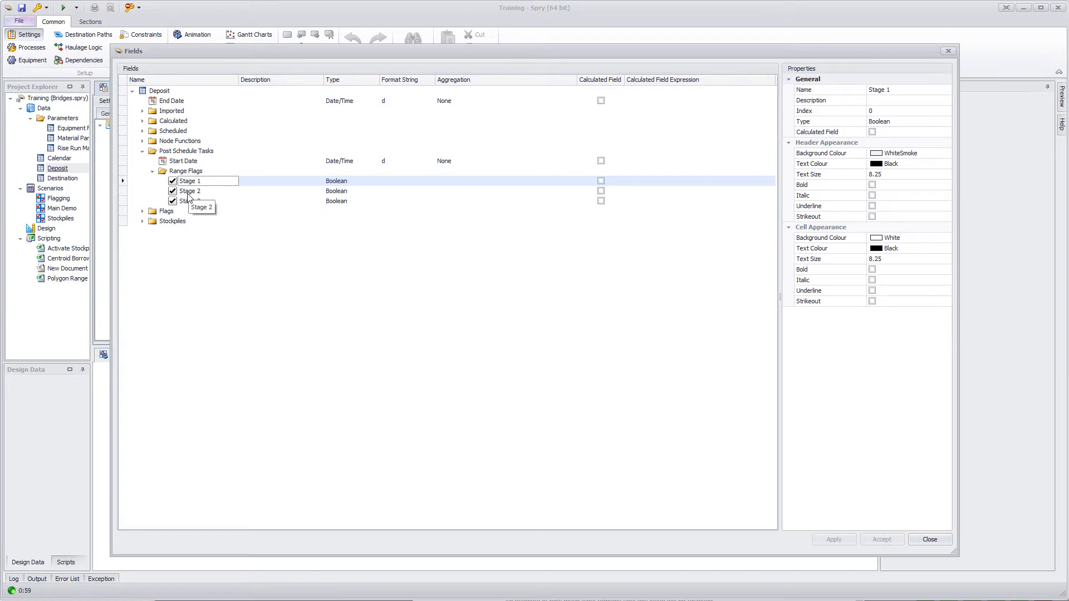
click(189, 174)
click(197, 182)
click(930, 540)
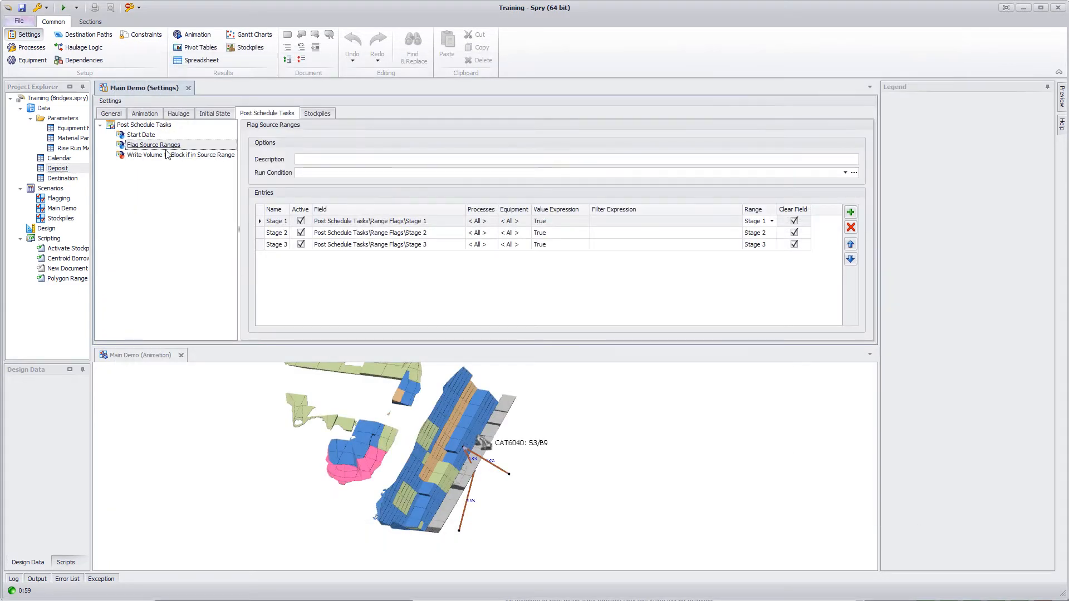
Examine the fields and ranges assigned to the stage entries of the Flag Source Ranges task.
right_click(149, 126)
click(118, 189)
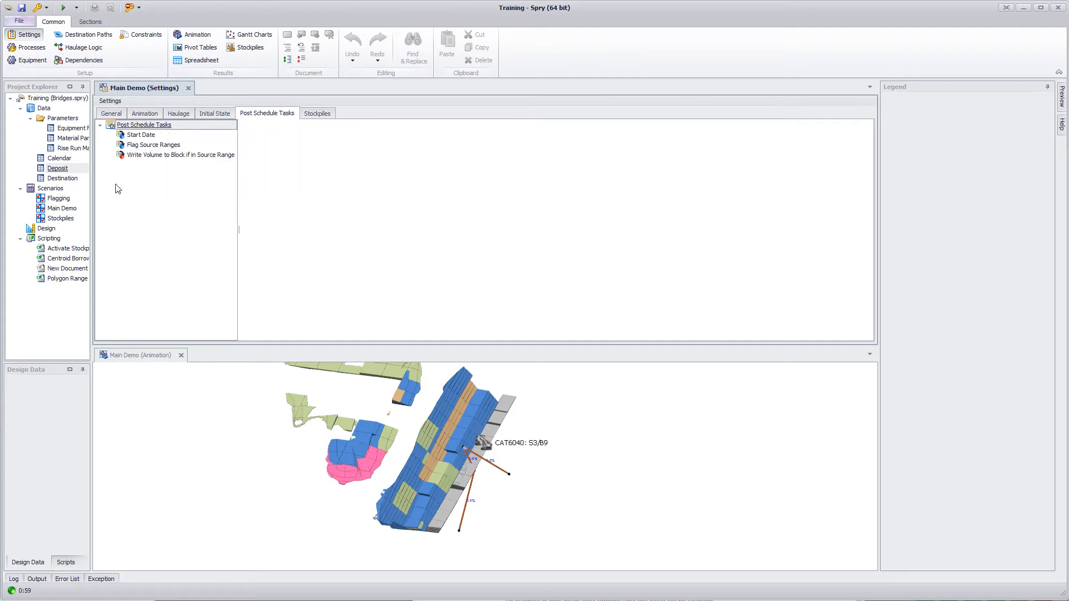
click(155, 146)
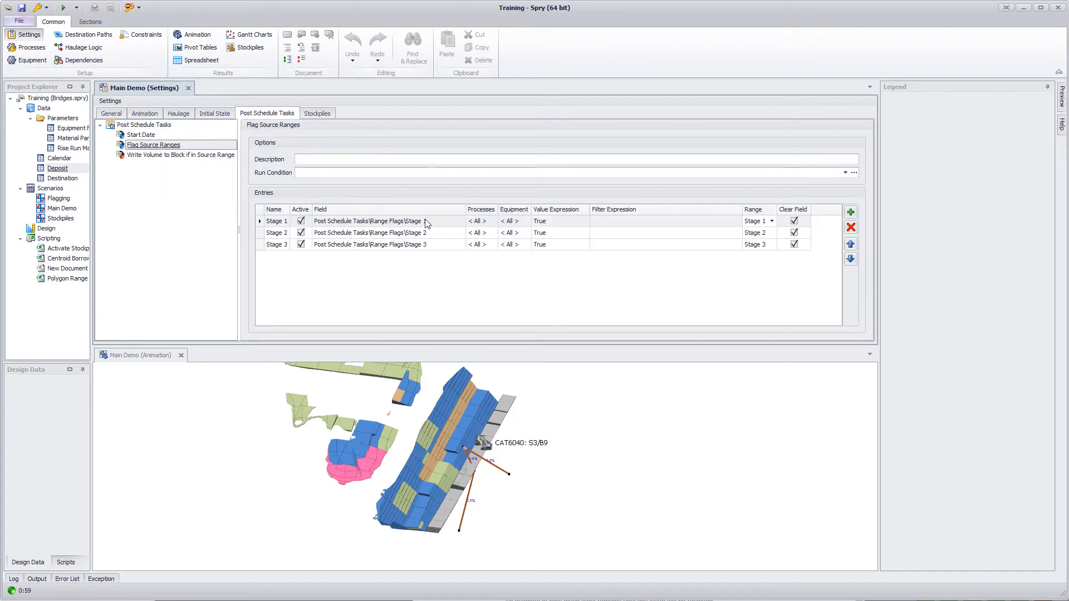
click(360, 224)
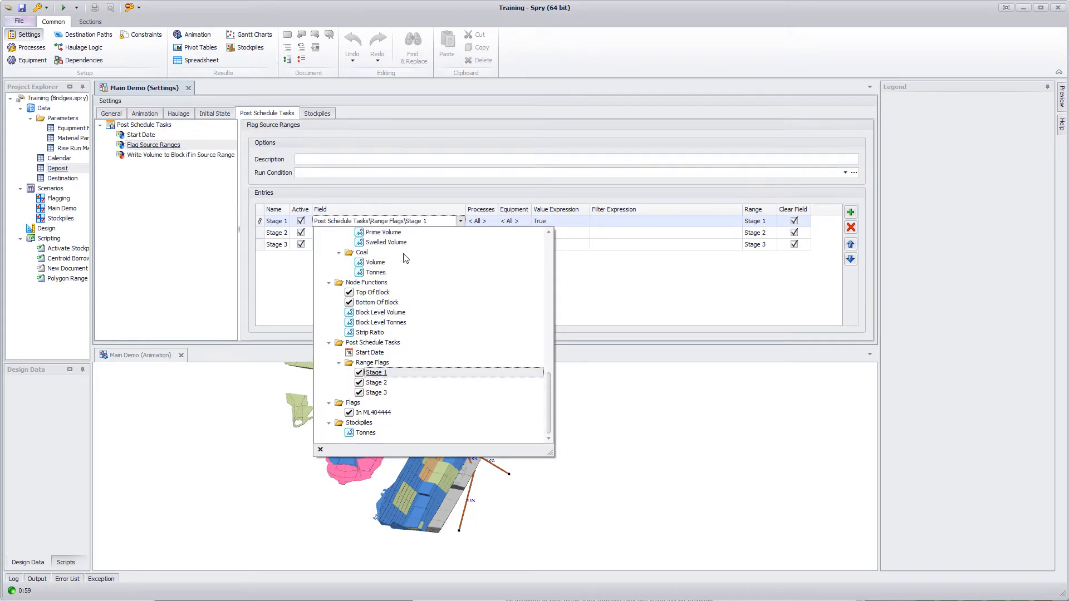
click(437, 234)
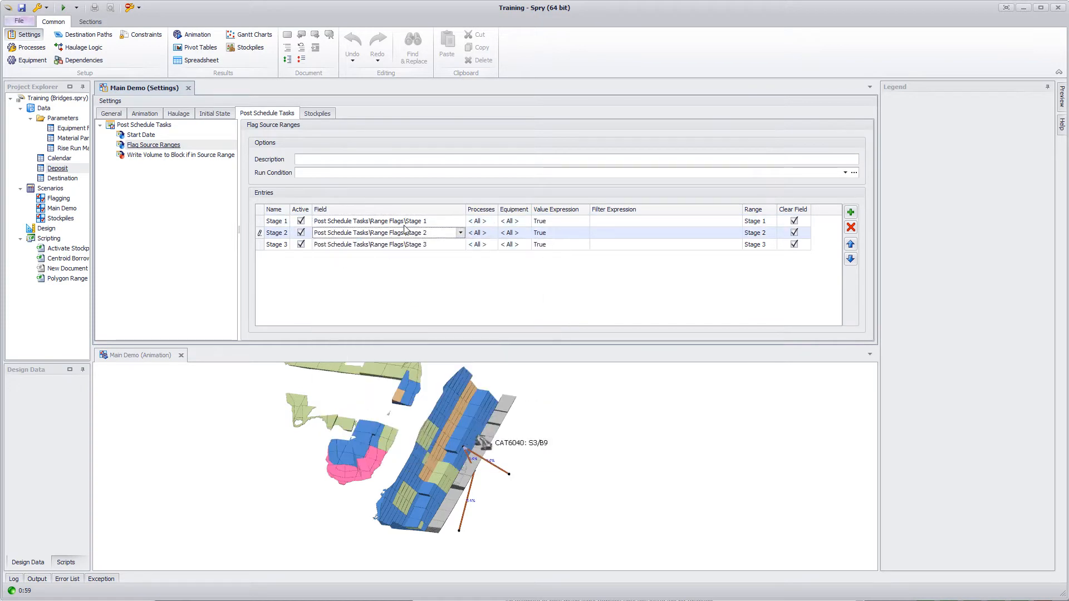
click(418, 225)
click(767, 232)
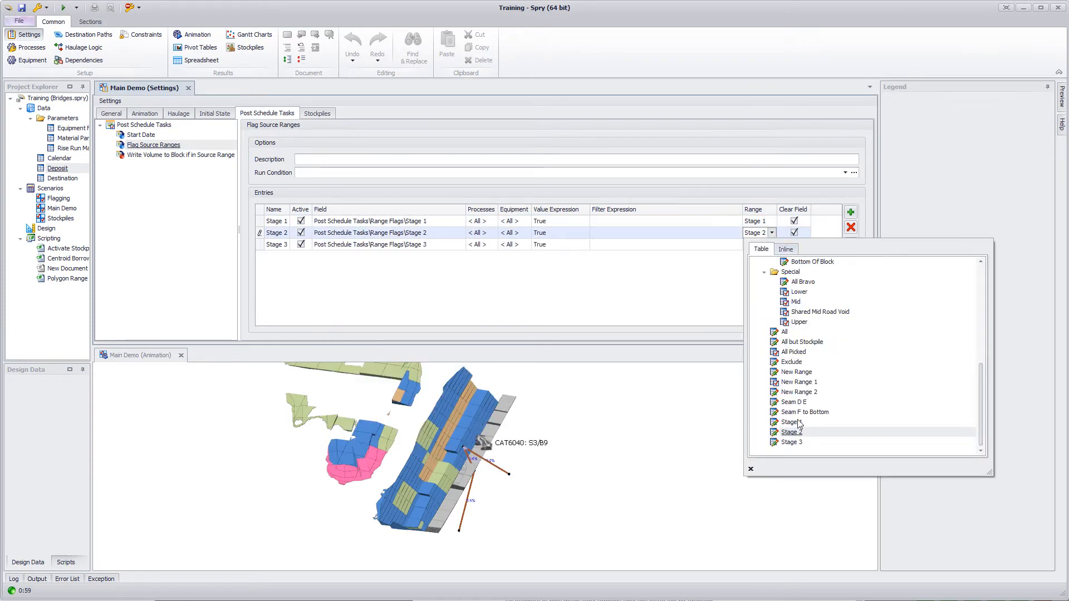
click(762, 232)
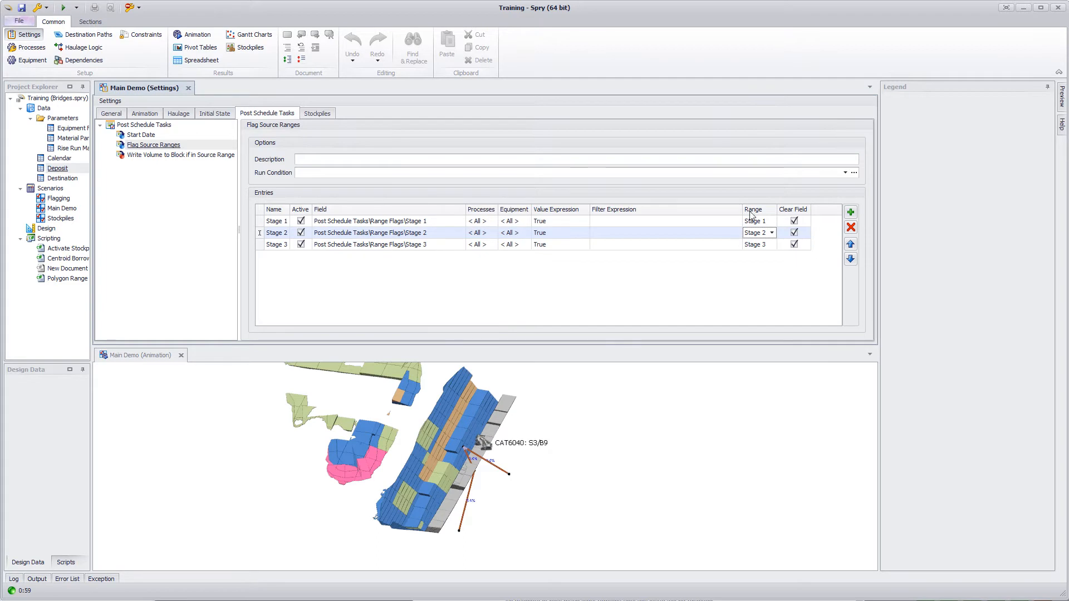
click(152, 146)
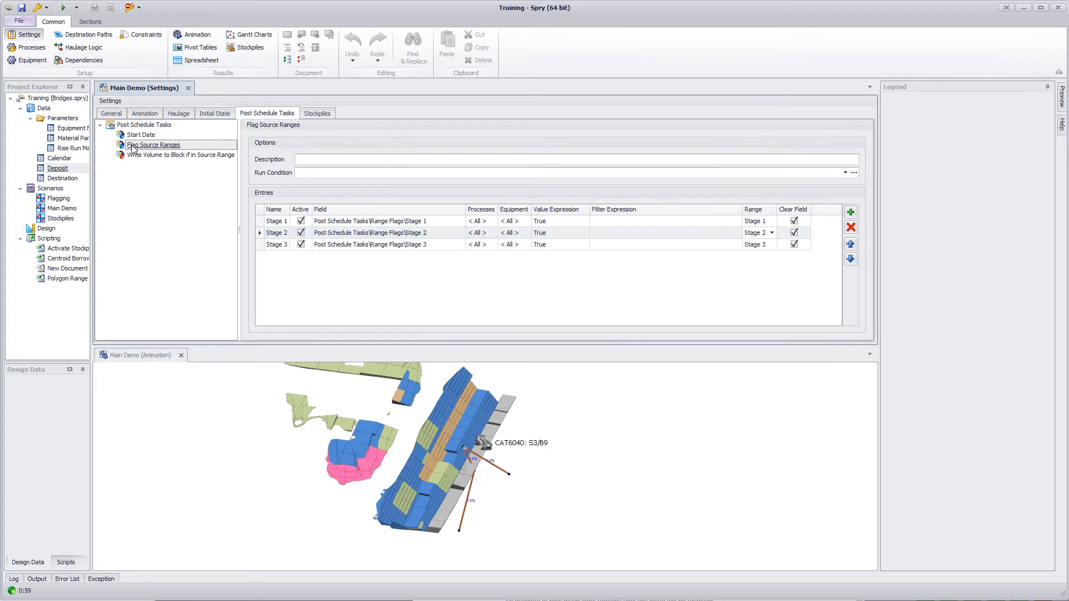
click(681, 288)
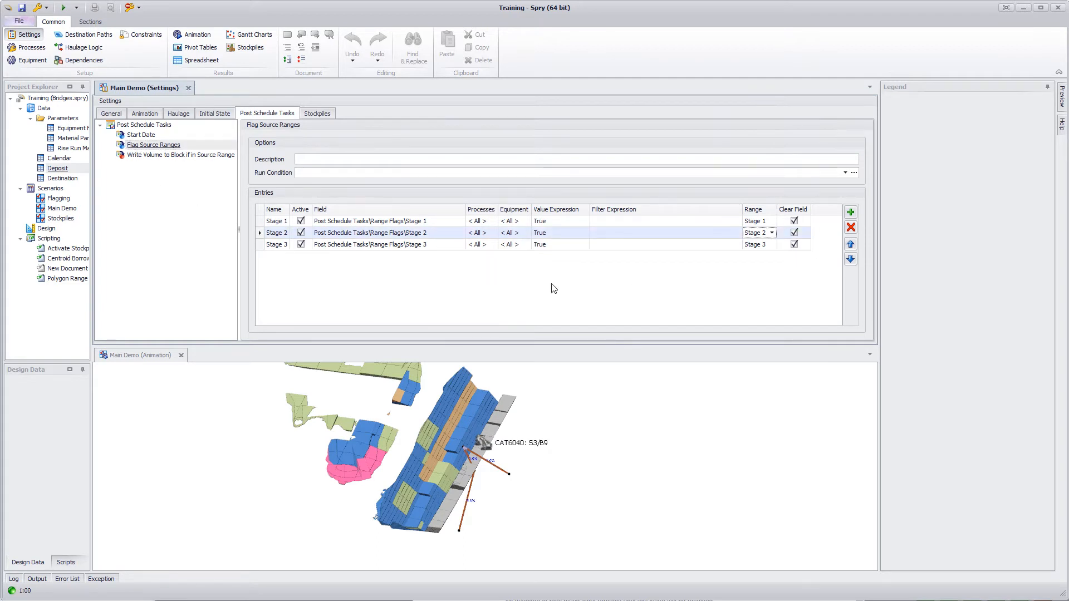
Open the Destination table's field setup and examine the Source Range Volumes fields under Post Schedule Tasks.
click(172, 238)
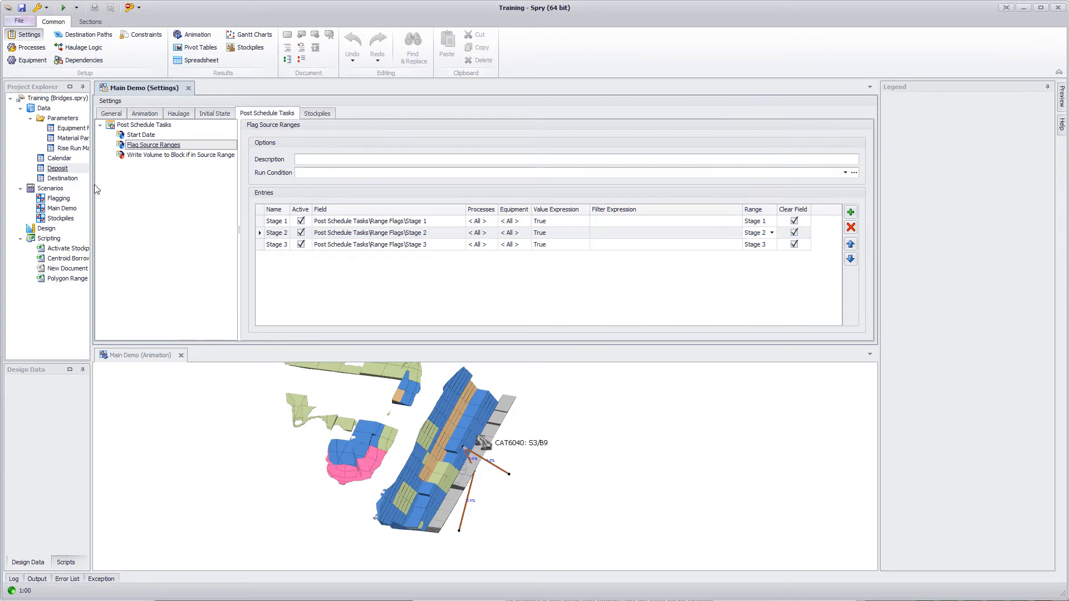
right_click(73, 180)
mouse_move(142, 216)
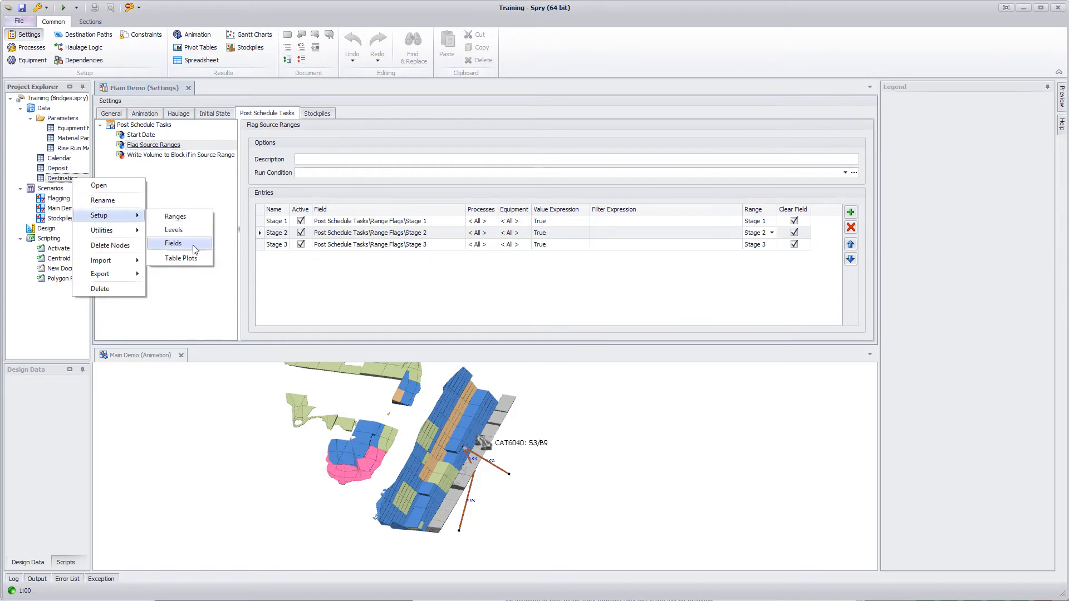
click(191, 248)
click(192, 223)
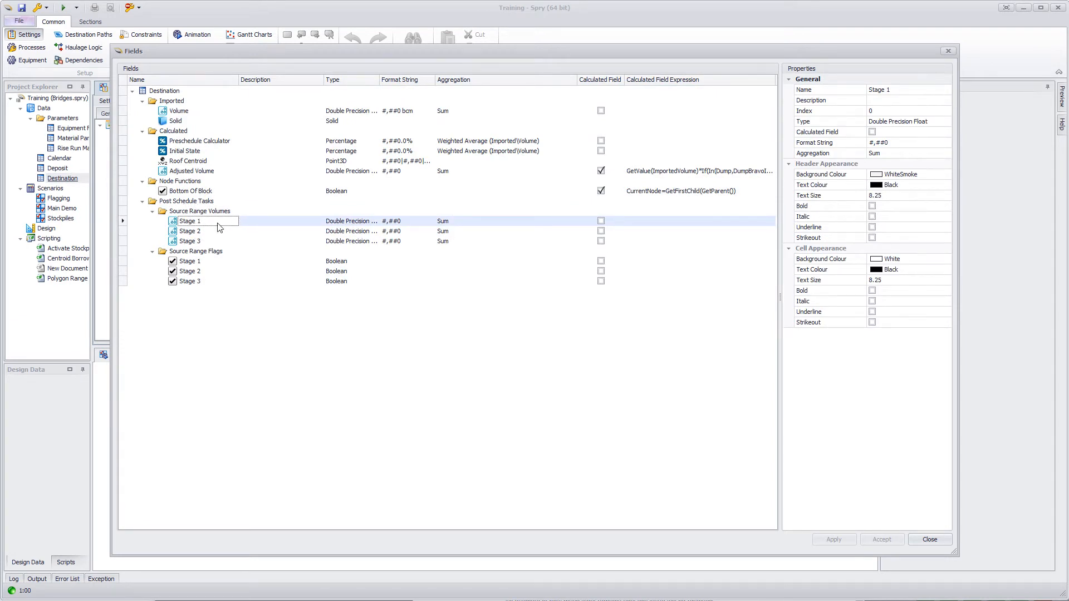
click(192, 202)
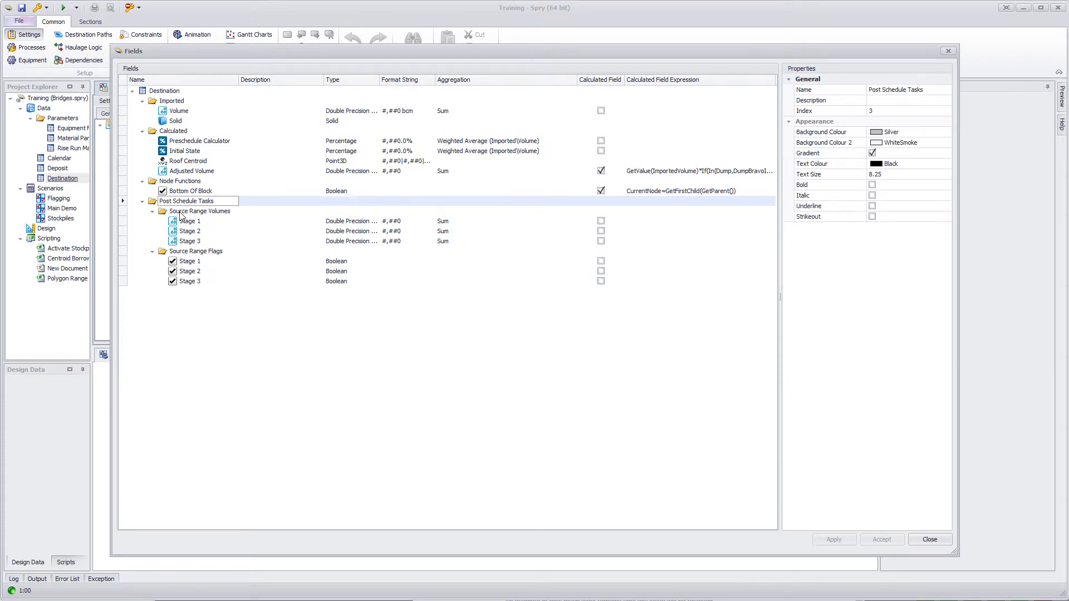
click(196, 212)
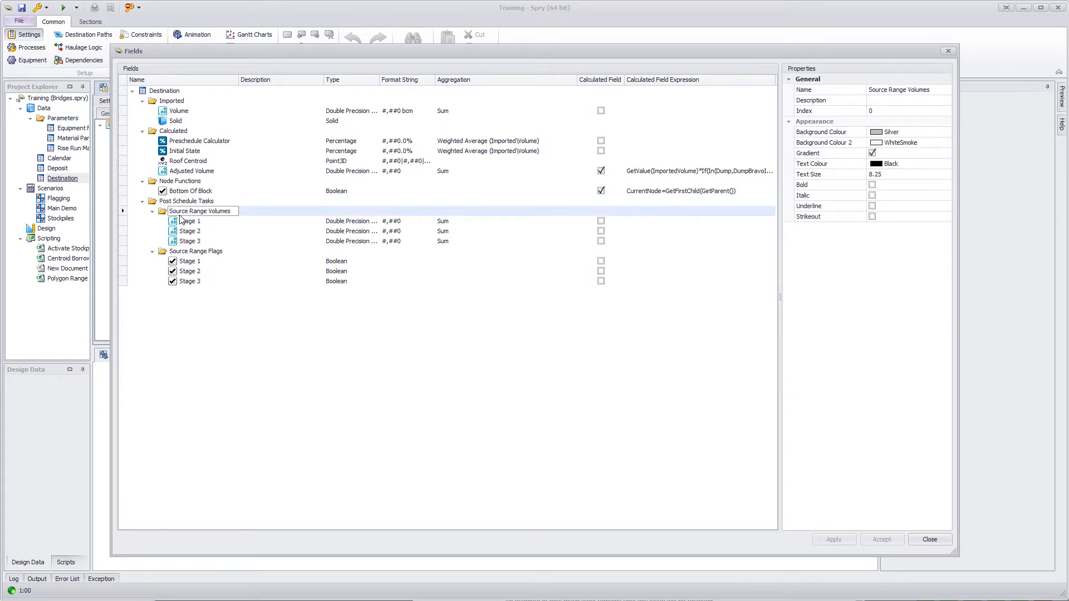
click(207, 222)
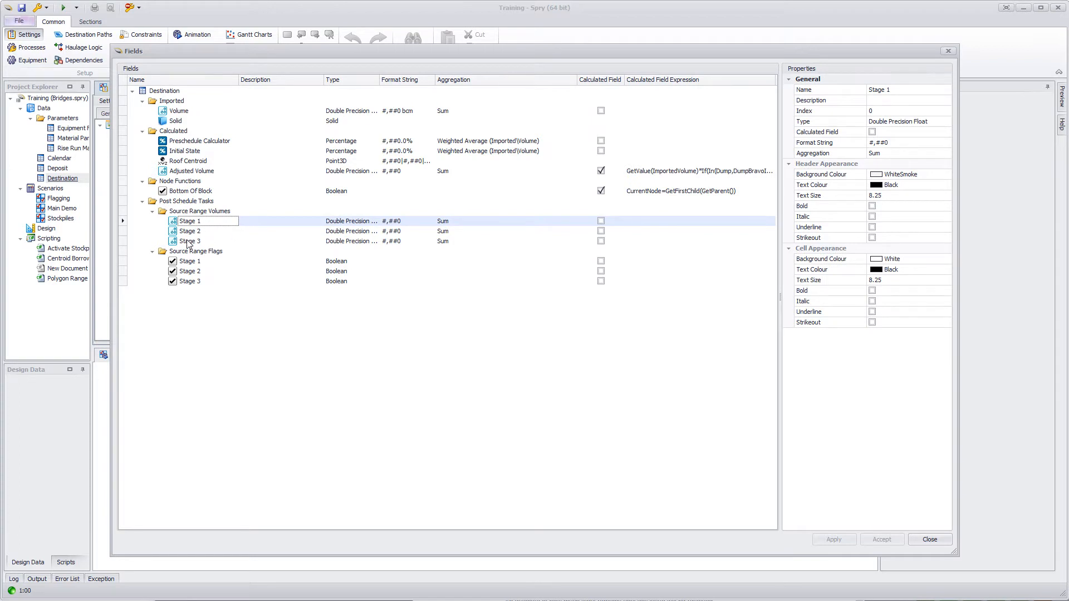
Compare the Destination table's Source Range Flags stage fields with its Source Range Volumes fields, and close the field setup.
click(191, 263)
click(198, 223)
click(196, 252)
click(198, 261)
click(193, 271)
click(191, 281)
click(195, 272)
click(199, 262)
click(202, 225)
click(929, 540)
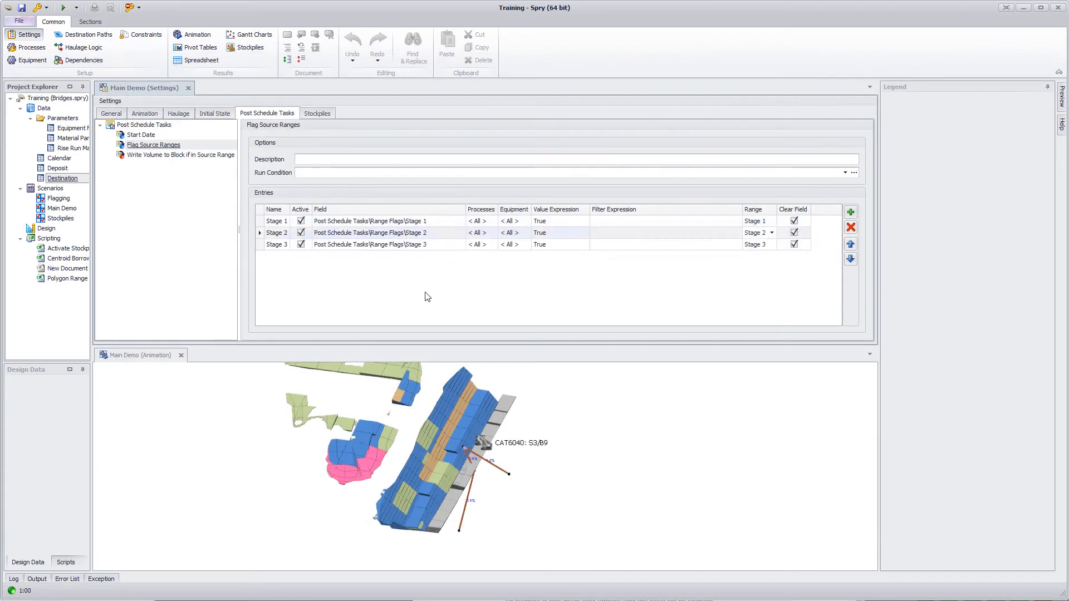
Open the Write Volume to Block if in Source Range task and widen the Range column of its entries.
click(183, 156)
click(682, 286)
click(763, 223)
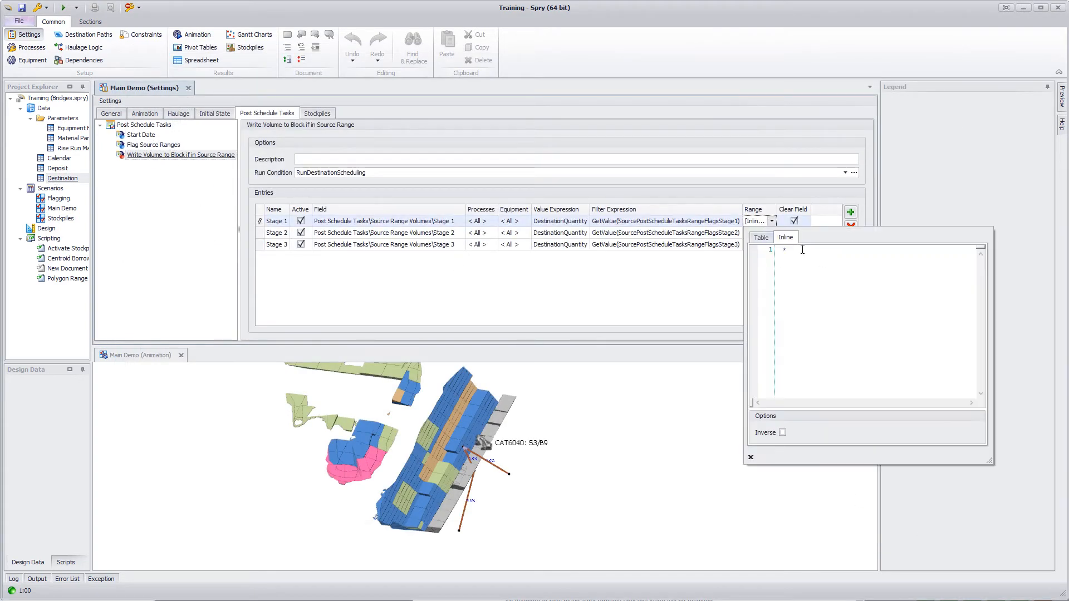
drag(777, 210, 800, 211)
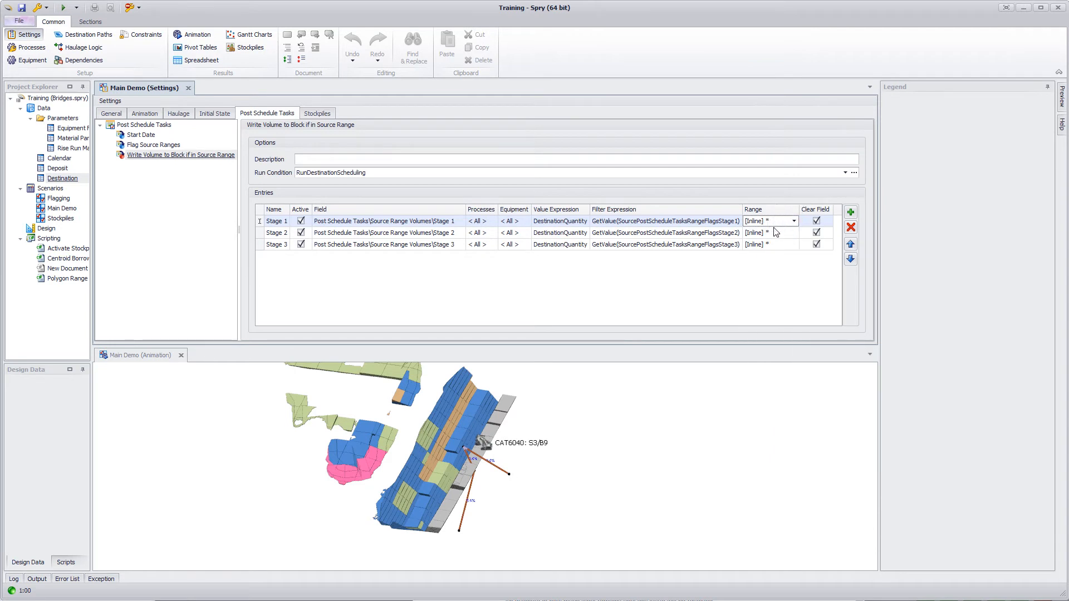
Examine the table and inline range options of the Stage 1 entry, keeping its inline range.
click(793, 221)
click(761, 237)
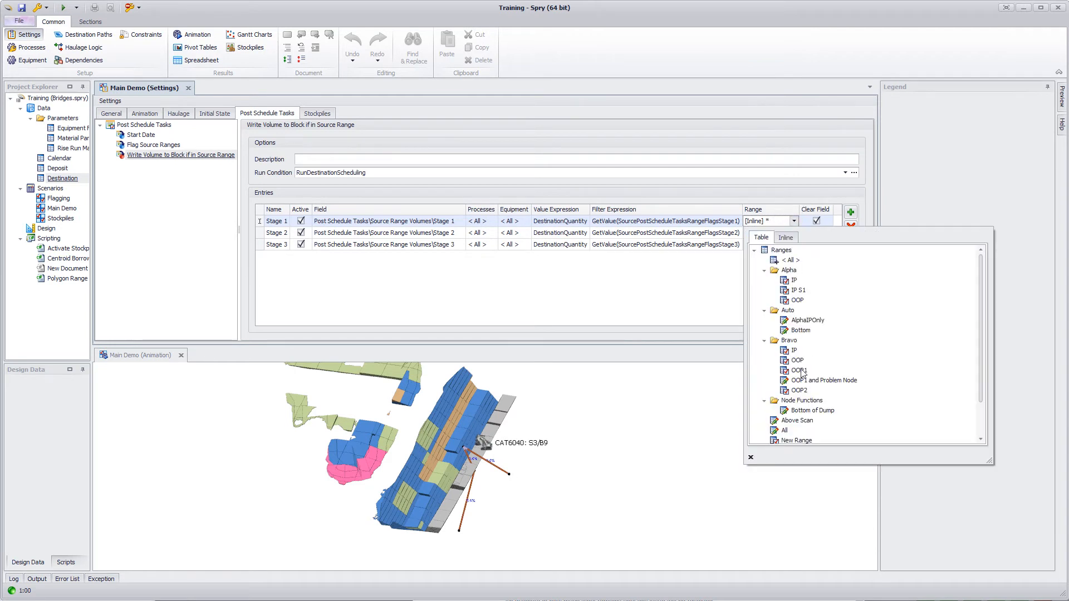
click(785, 224)
click(780, 222)
click(785, 237)
click(676, 254)
Open the Stage 1 filter expression, search its fields for "stage", and examine the source Range Flags Stage 1 field with its GetValue option.
click(649, 222)
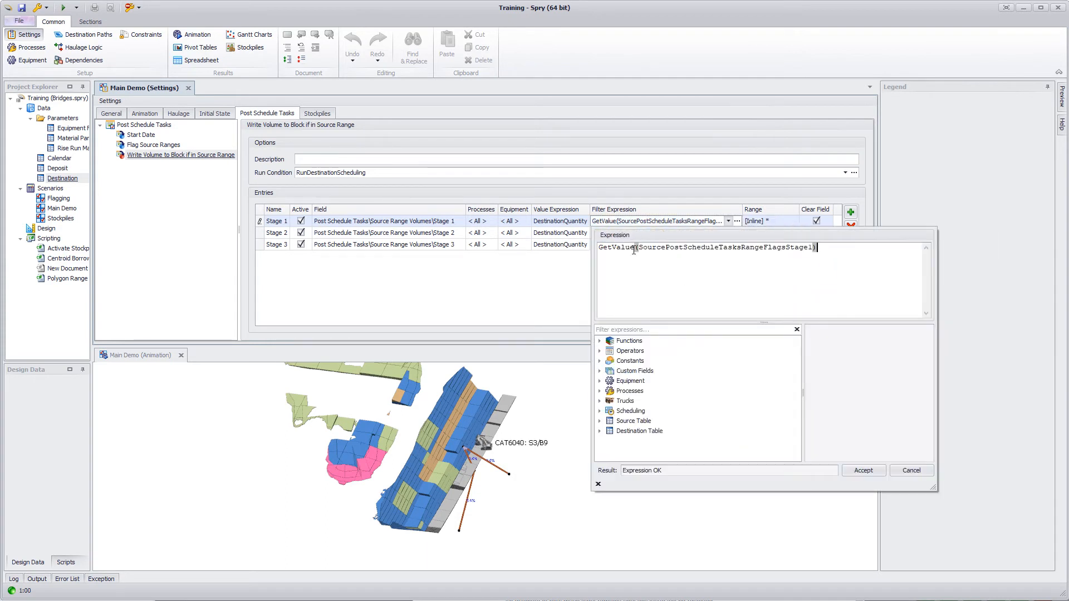
click(658, 330)
text(stage)
click(667, 382)
click(836, 413)
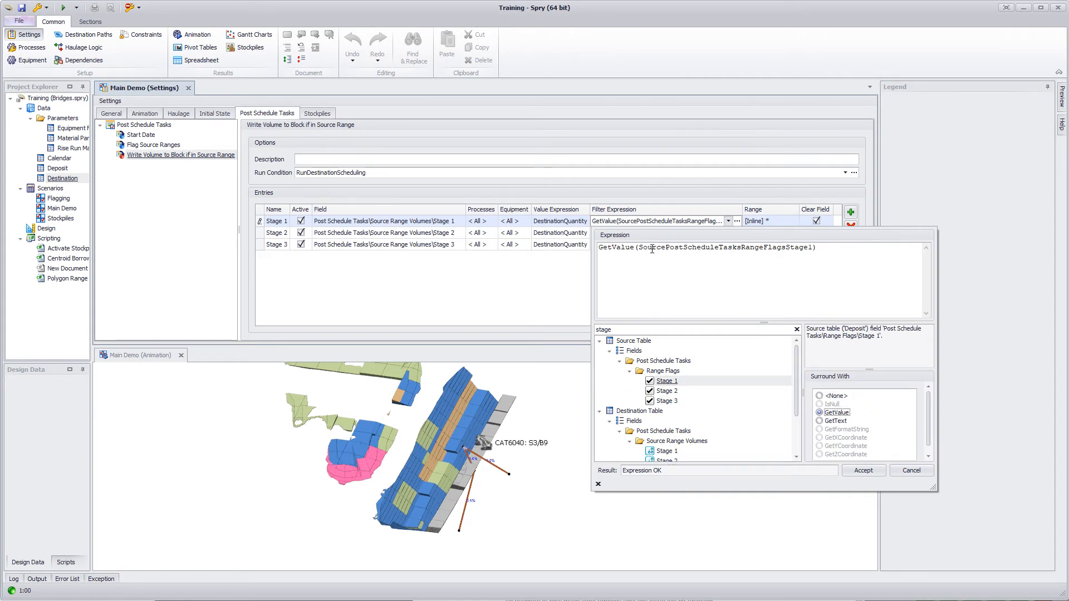
Try appending "= True" to the Stage 1 filter expression, remove it again, and close the expression editor.
click(851, 268)
text(= True)
drag(865, 253, 817, 250)
key(Delete)
click(580, 298)
Examine the Stage 1 entry's value expression and its target field under Source Range Volumes, keeping both as they are.
click(575, 222)
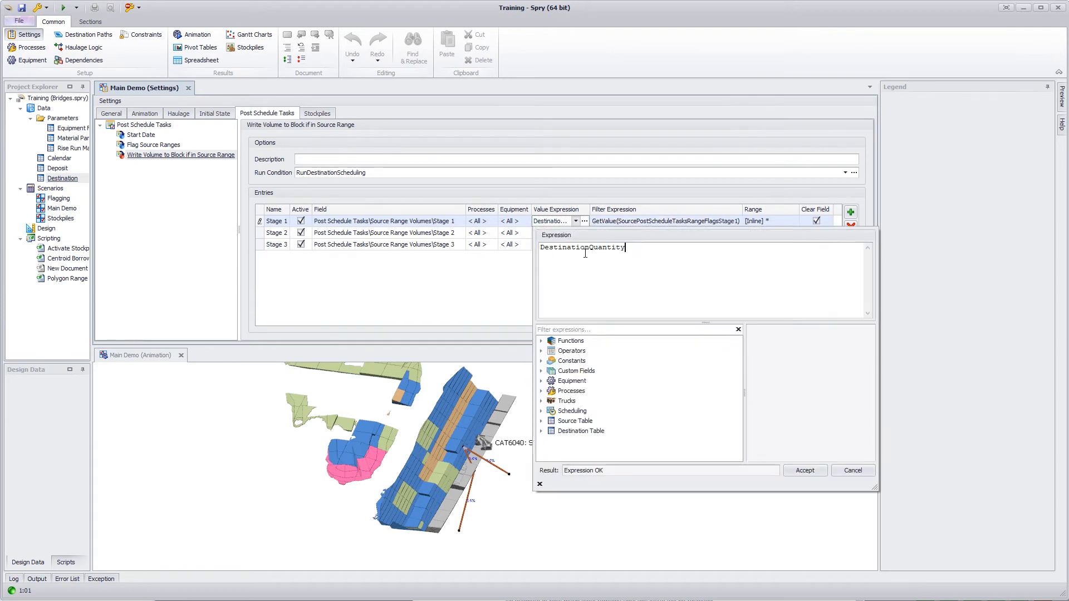
click(472, 288)
click(461, 222)
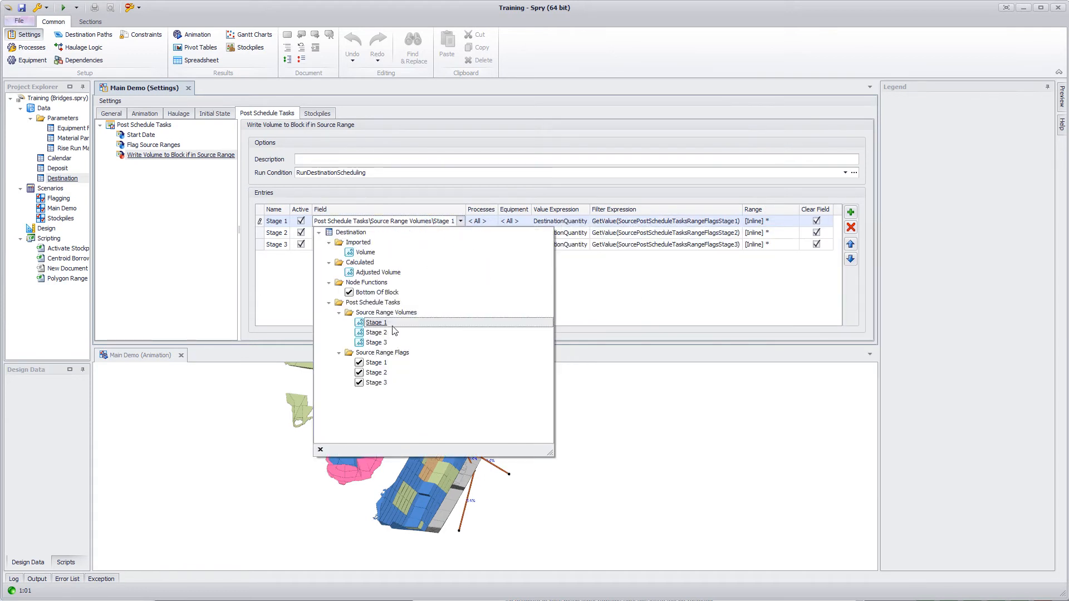
click(294, 312)
click(184, 218)
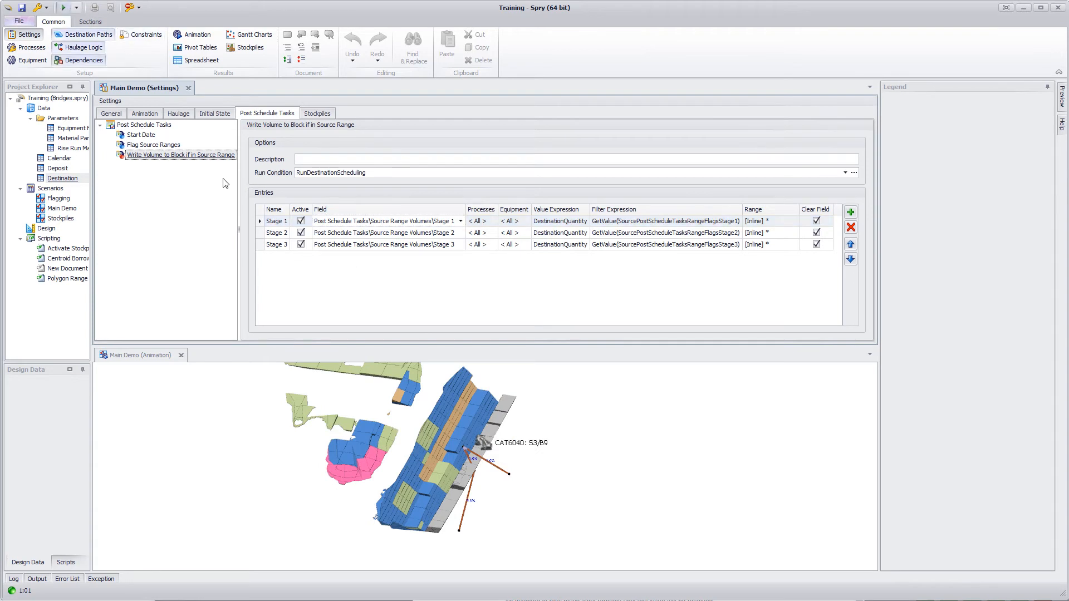
Compare the Flag Source Ranges and Write Volume to Block if in Source Range tasks, ending on Flag Source Ranges.
right_click(160, 155)
right_click(146, 146)
click(173, 153)
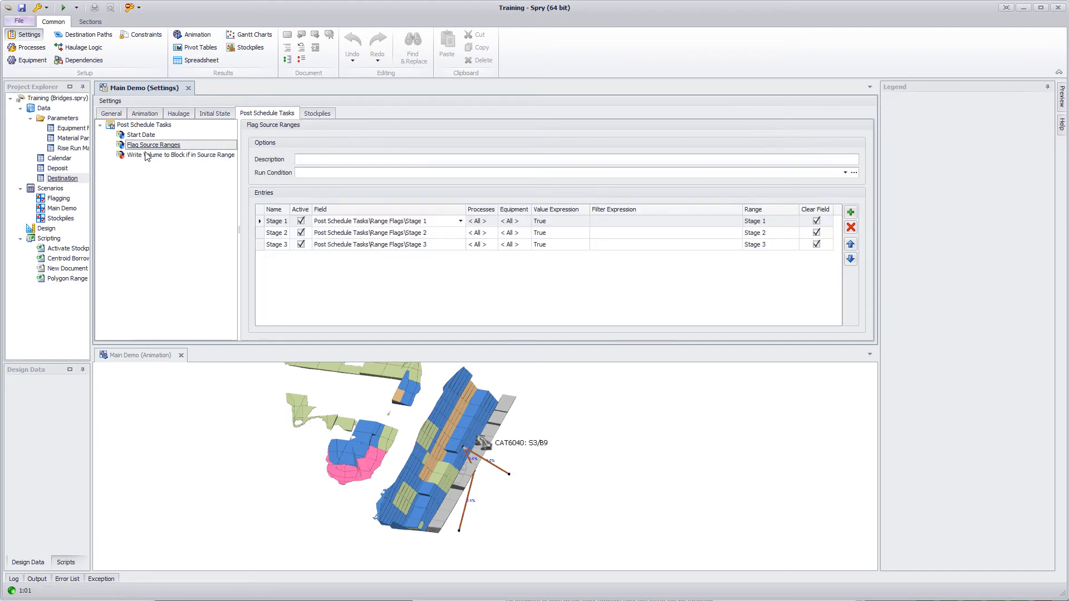
right_click(162, 157)
click(185, 163)
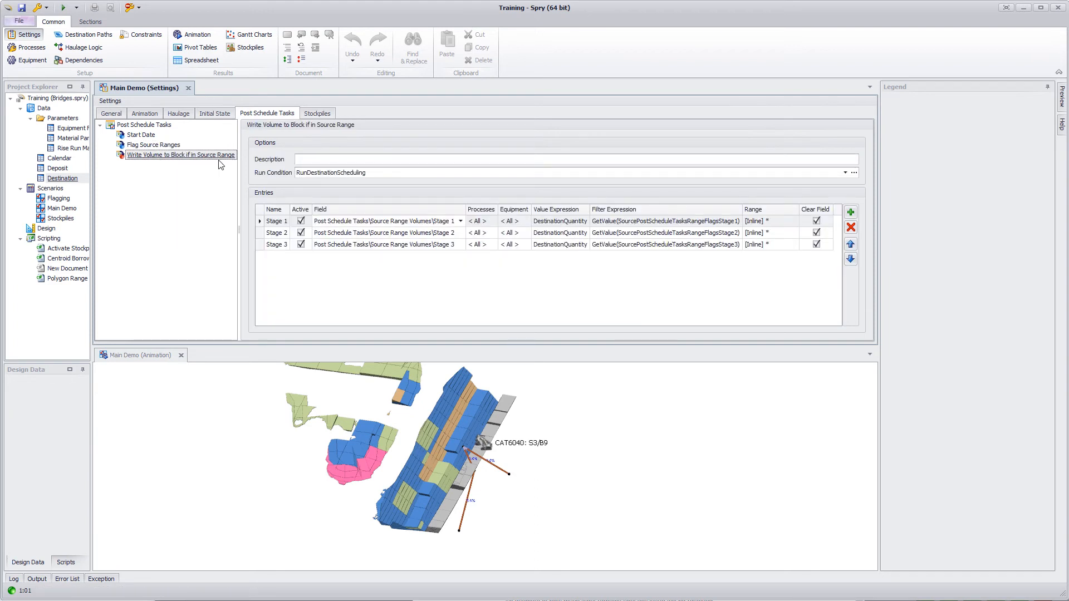
click(161, 146)
click(156, 155)
click(150, 145)
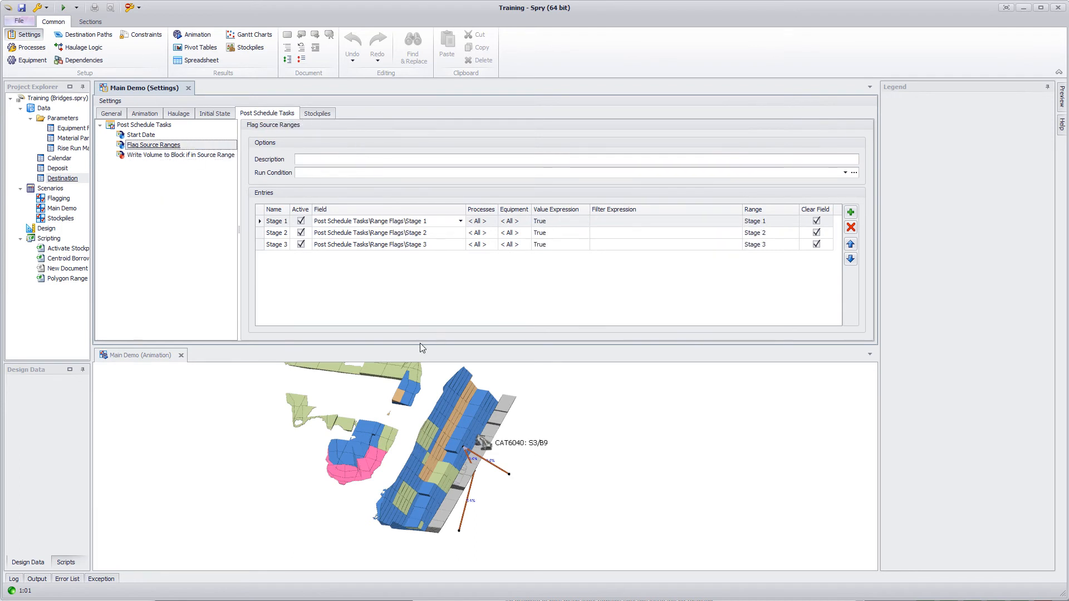
Enlarge the animation view, open the destination solid colours for Colour by Source Flag, and fit the Condition column to its contents.
drag(422, 348, 462, 228)
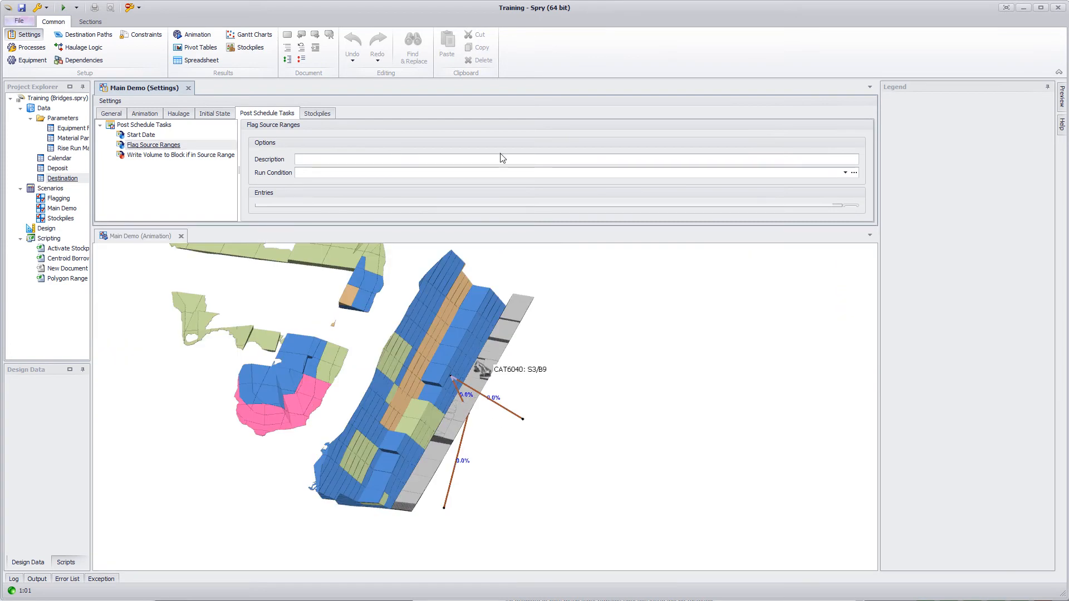
click(495, 257)
click(609, 47)
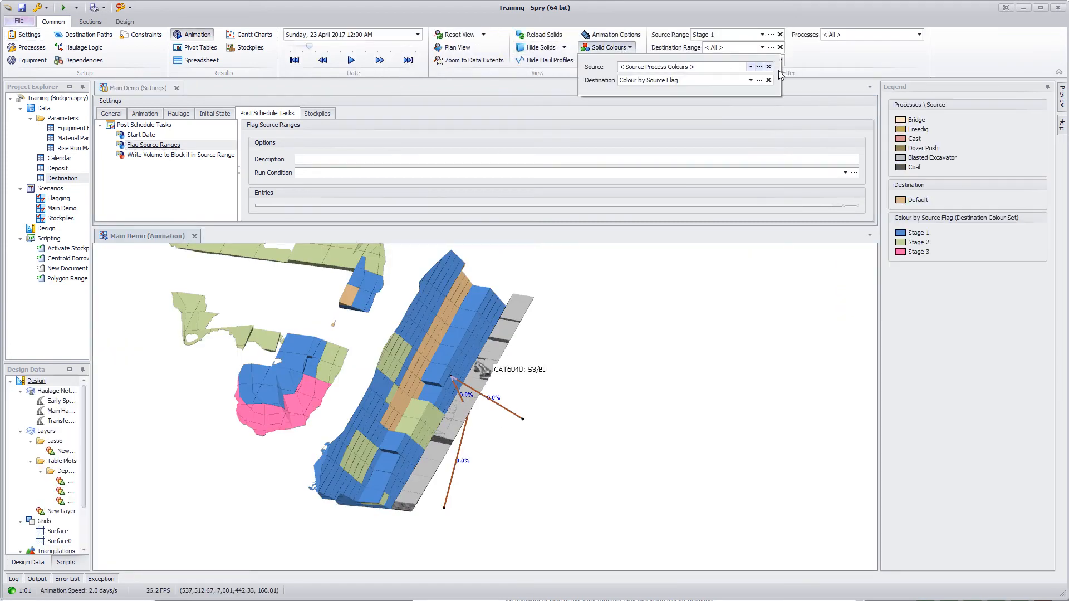
click(759, 80)
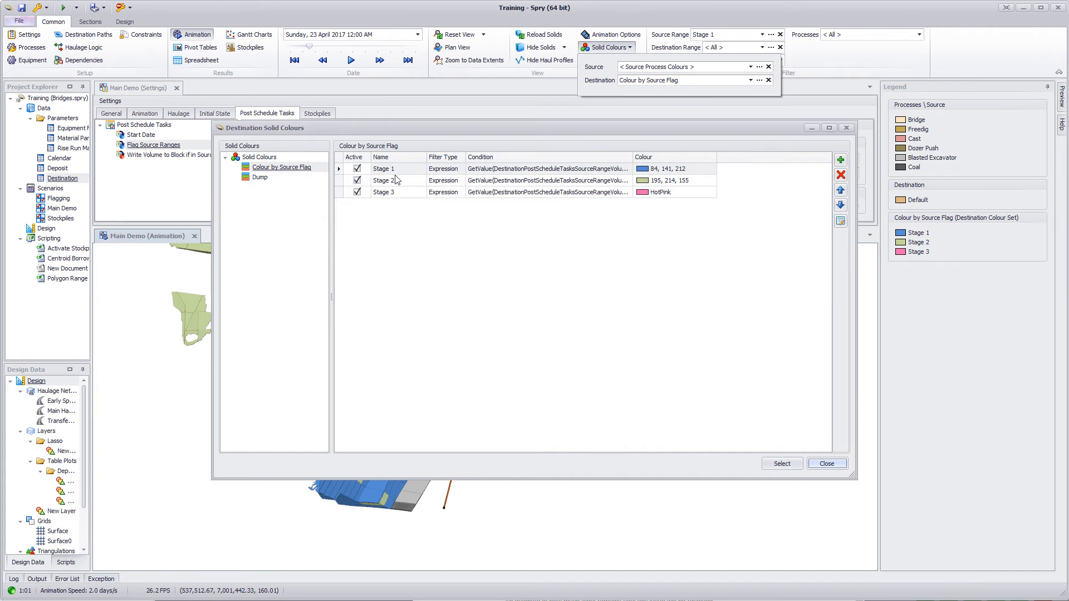
double_click(633, 157)
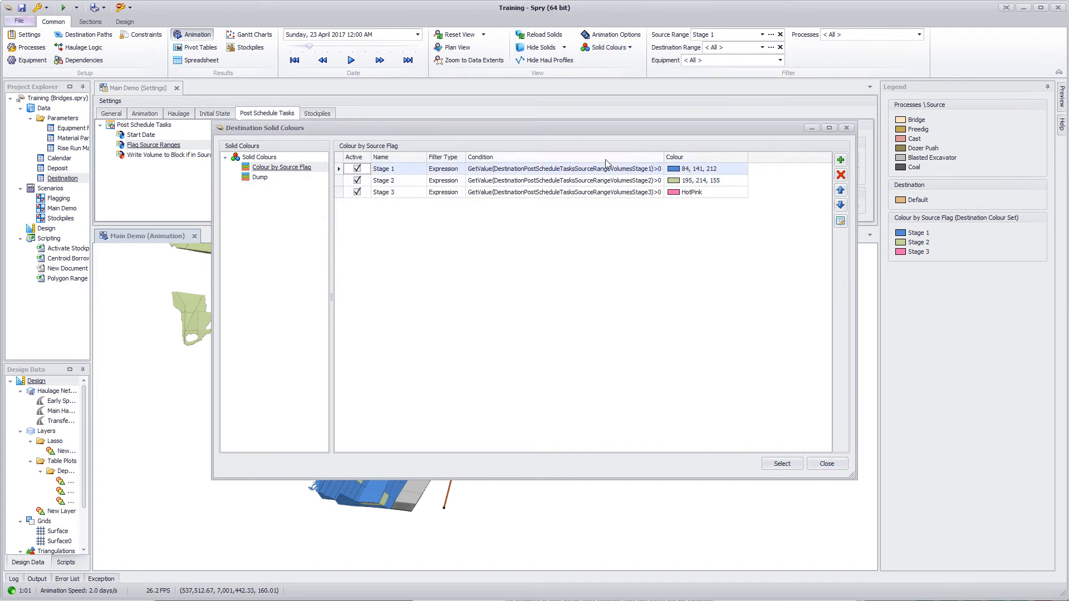
Open the Stage 1 colour condition, search its fields for "stage", and examine the Source Range Volumes Stage 1 field and the >0 test.
click(625, 170)
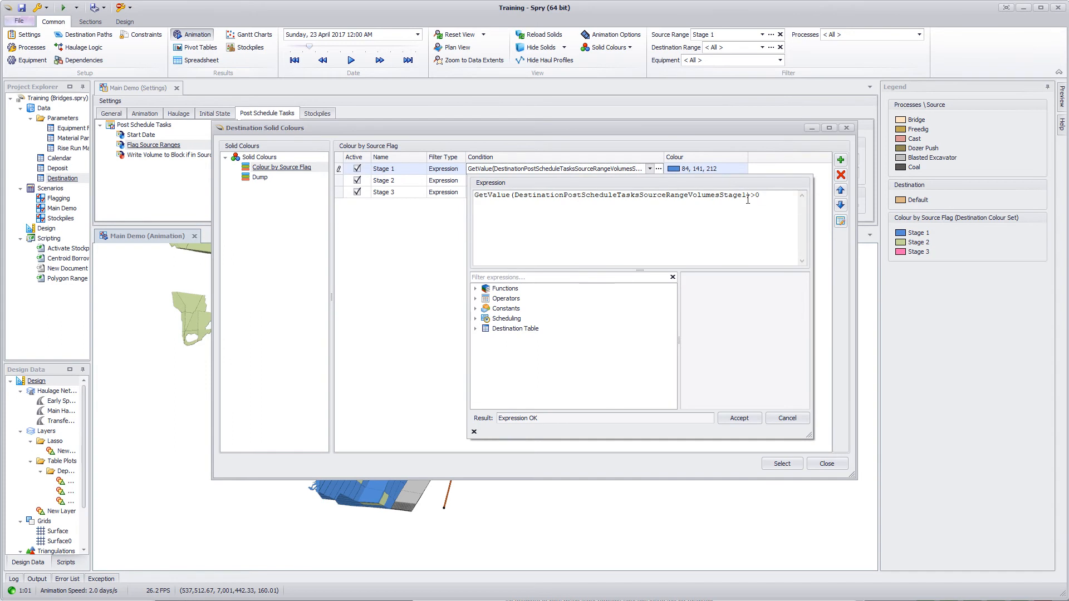
click(475, 328)
click(485, 349)
click(485, 348)
click(485, 338)
click(501, 277)
text(s)
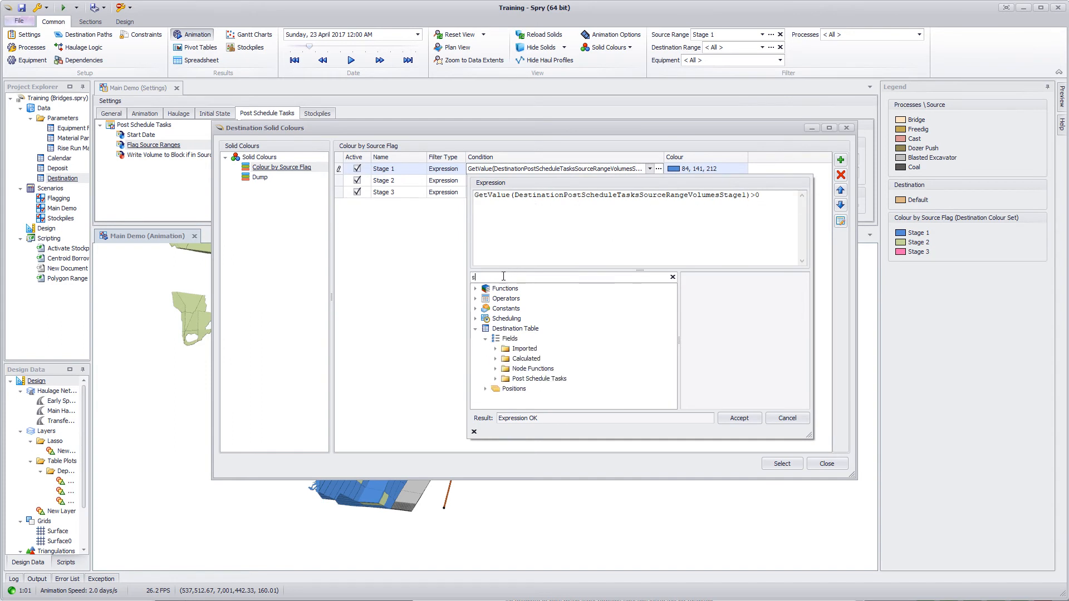
text(tage)
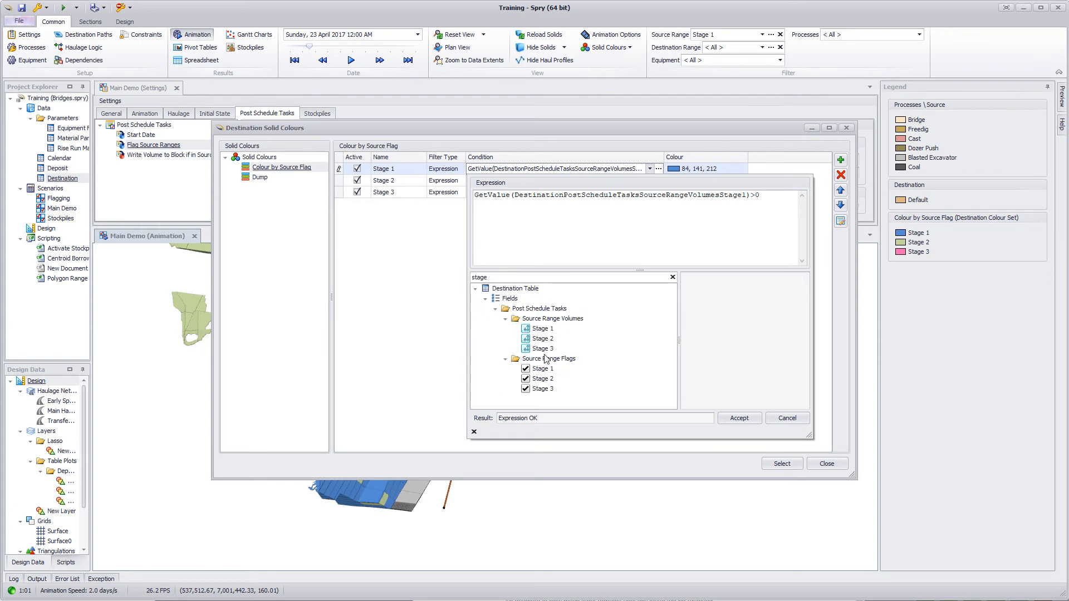
click(543, 328)
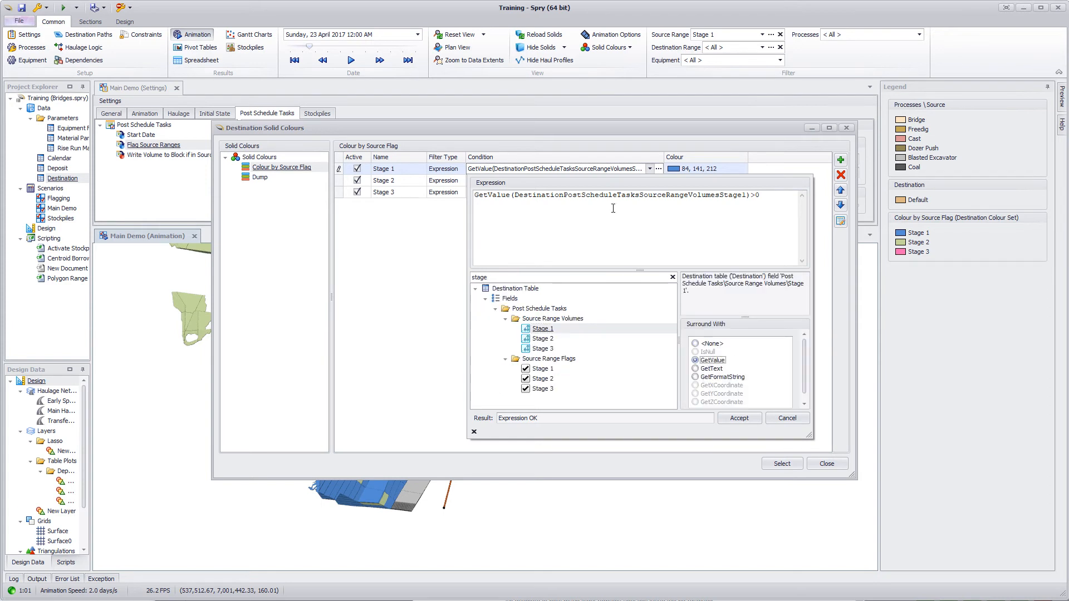
drag(764, 199, 752, 198)
click(427, 253)
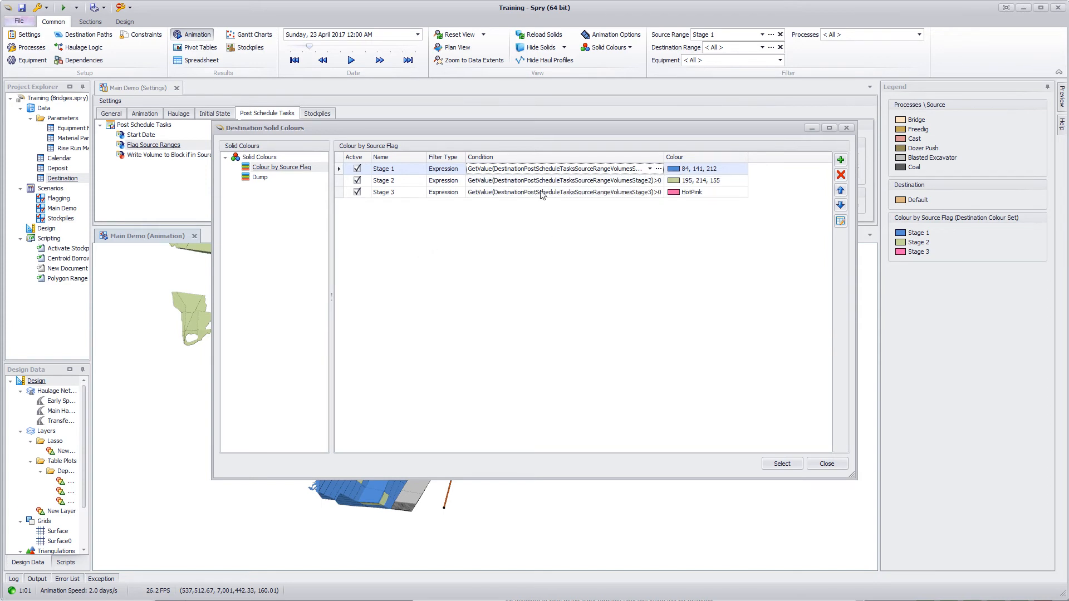
Widen the Condition column, review the full Stage 1 colour condition once more, and close the destination solid colours.
double_click(663, 160)
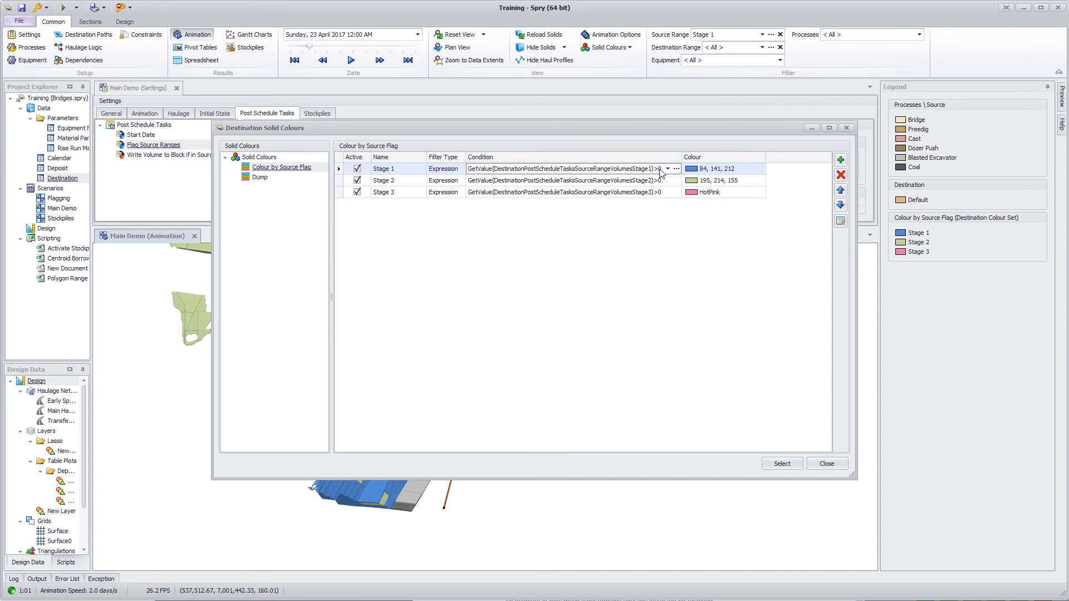
click(668, 169)
click(668, 168)
click(667, 168)
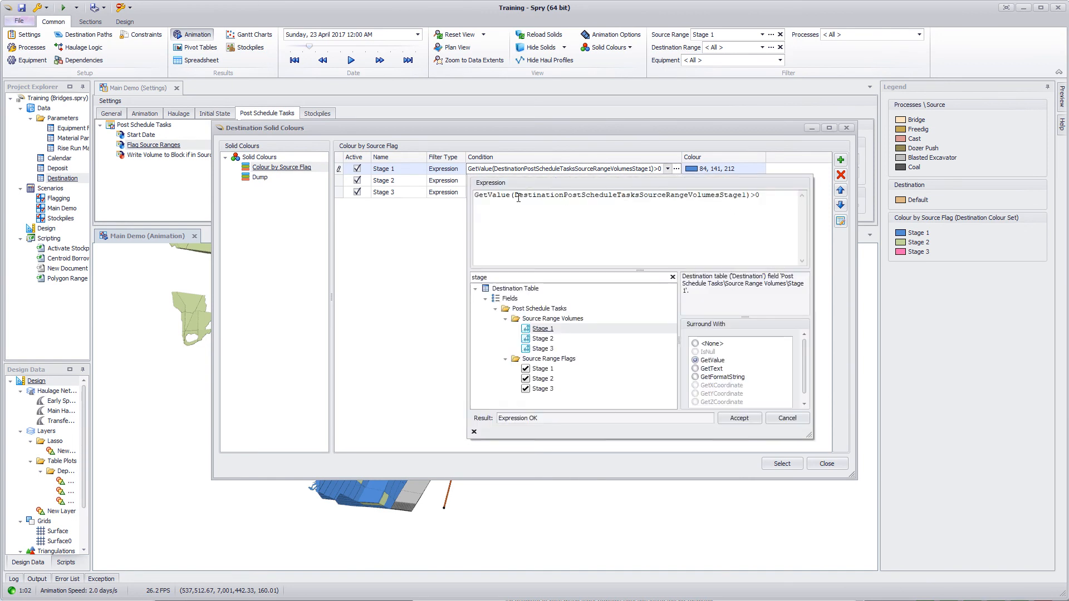
click(625, 169)
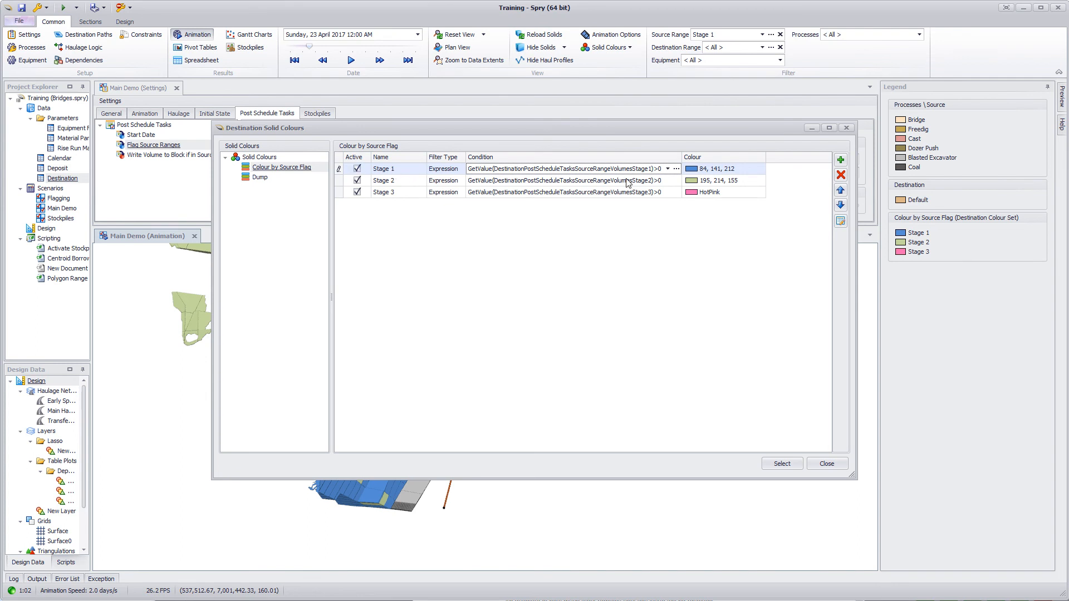
click(608, 305)
click(827, 464)
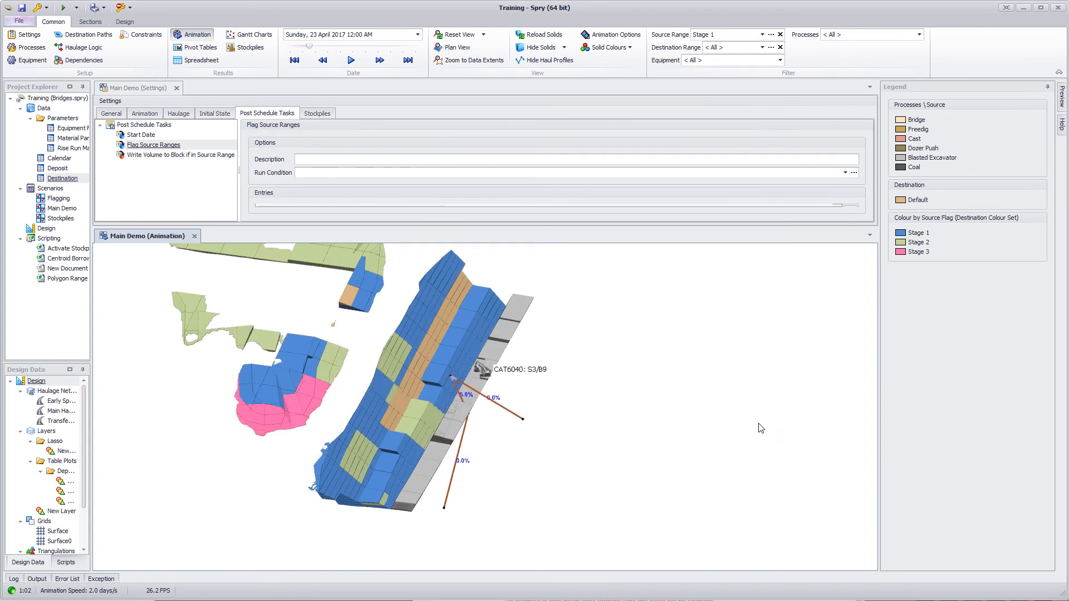
Inspect the dump blocks coloured by source stage and the adjacent source blocks in the Main Demo animation.
mouse_move(437, 361)
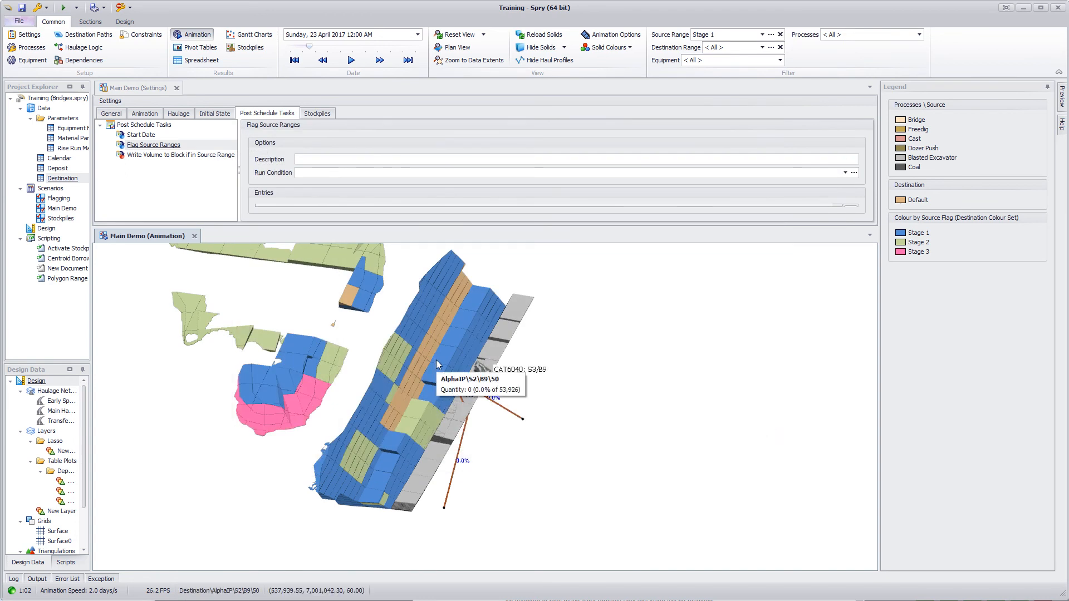
drag(436, 360, 496, 379)
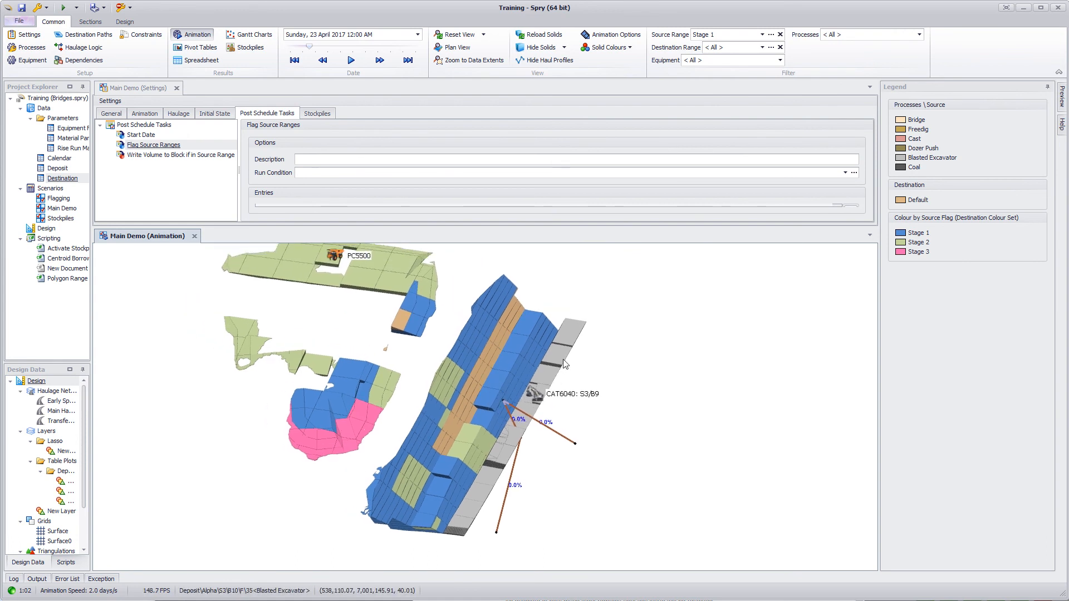
mouse_move(567, 347)
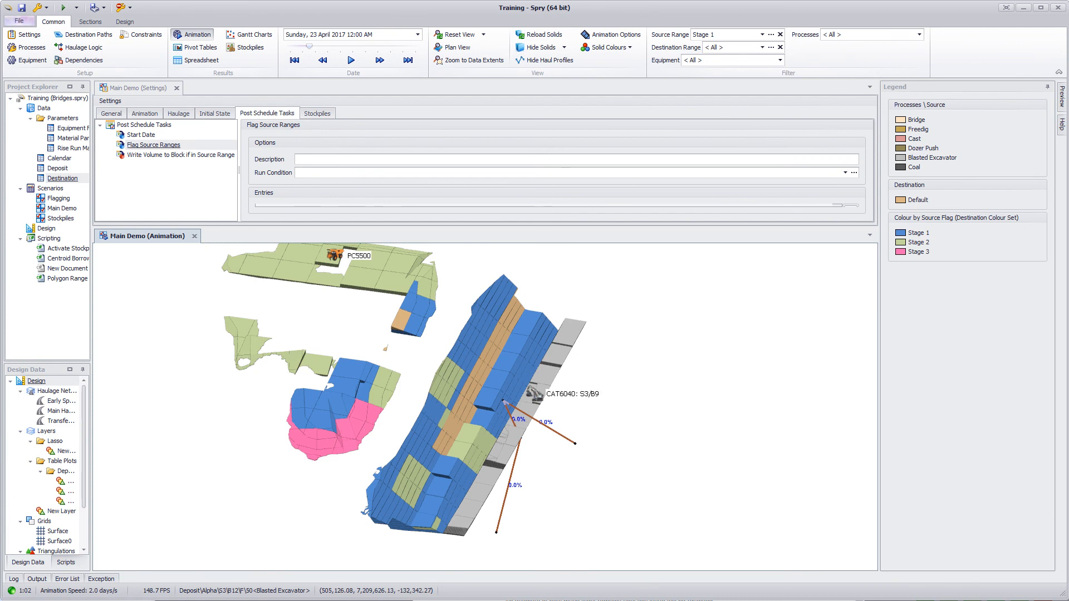